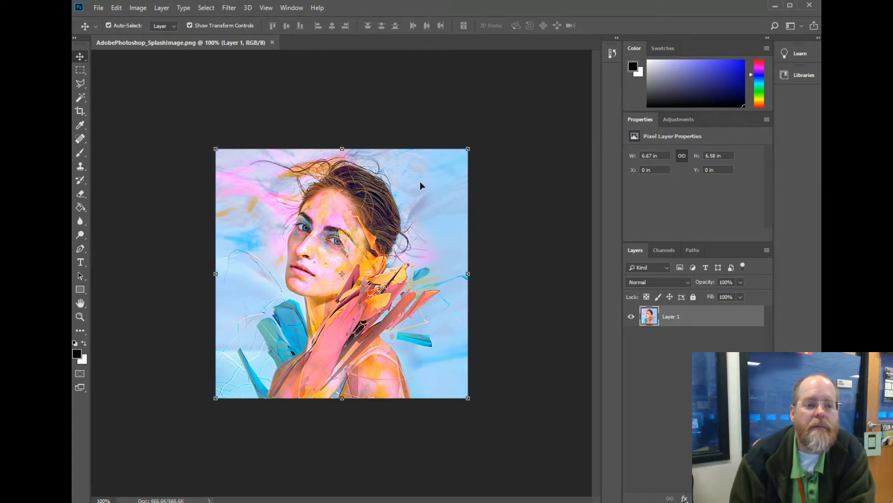
Open the image Selfie_AfterFire.jpg from the 2019-2020_CTE_AV folder.
{"action": "left_click", "coordinate": [98, 8]}
{"action": "left_click", "coordinate": [114, 31]}
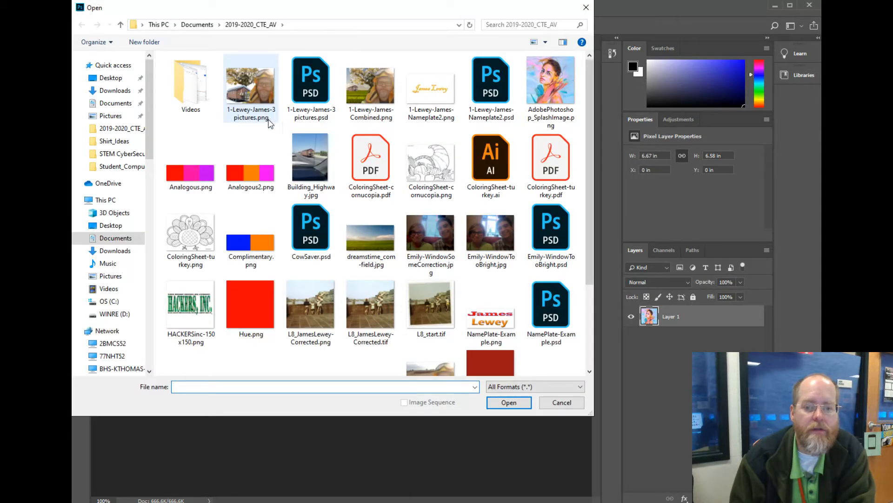
{"action": "scroll", "coordinate": [348, 122], "scroll_direction": "down", "scroll_amount": 2}
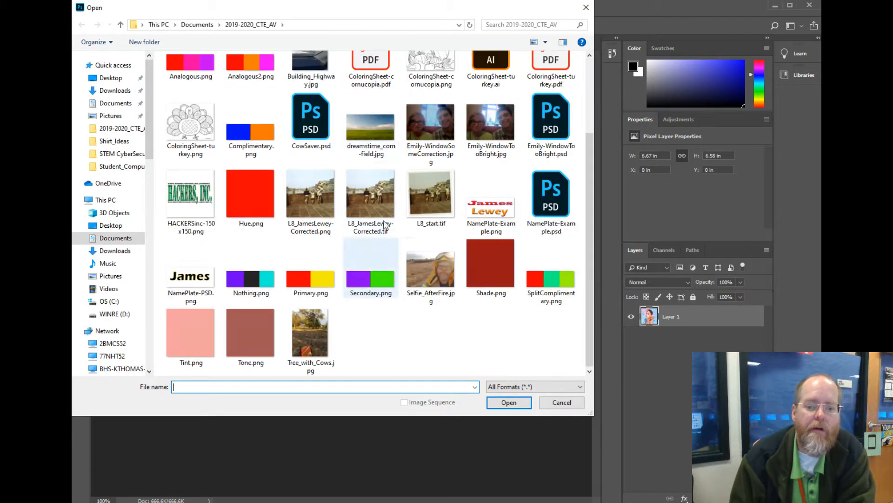
{"action": "left_click", "coordinate": [436, 278]}
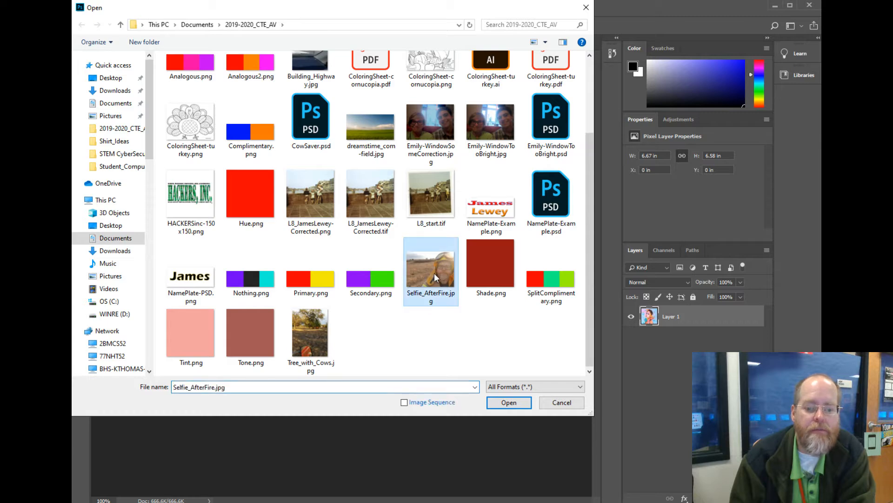
{"action": "left_click", "coordinate": [512, 400]}
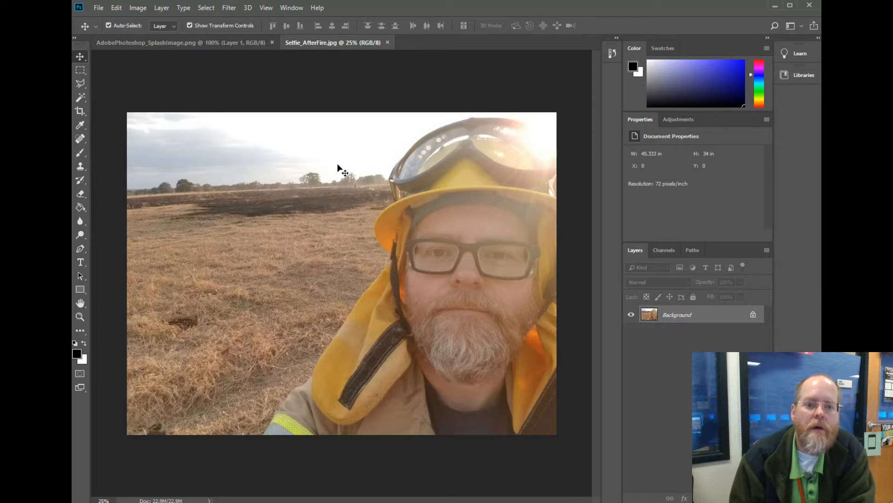
Switch back and forth between the AdobePhotoshop_SplashImage.png and Selfie_AfterFire.jpg documents to compare them.
{"action": "left_click", "coordinate": [249, 44]}
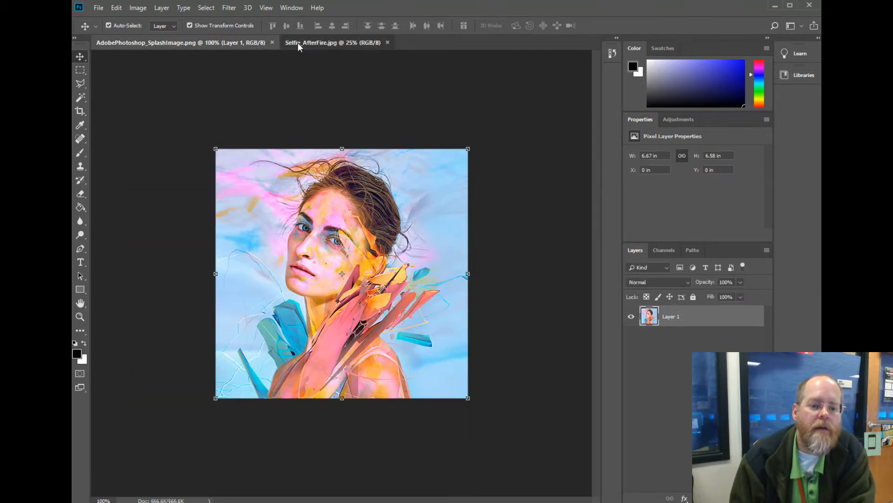
{"action": "left_click", "coordinate": [297, 42]}
{"action": "left_click", "coordinate": [216, 41]}
{"action": "left_click", "coordinate": [294, 42]}
{"action": "left_click", "coordinate": [238, 44]}
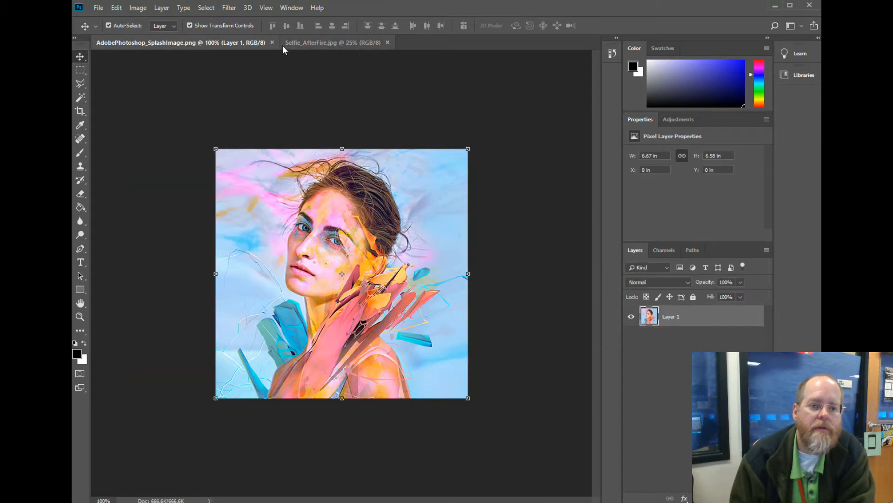
{"action": "left_click", "coordinate": [282, 44]}
{"action": "left_click", "coordinate": [225, 44]}
{"action": "left_click", "coordinate": [296, 45]}
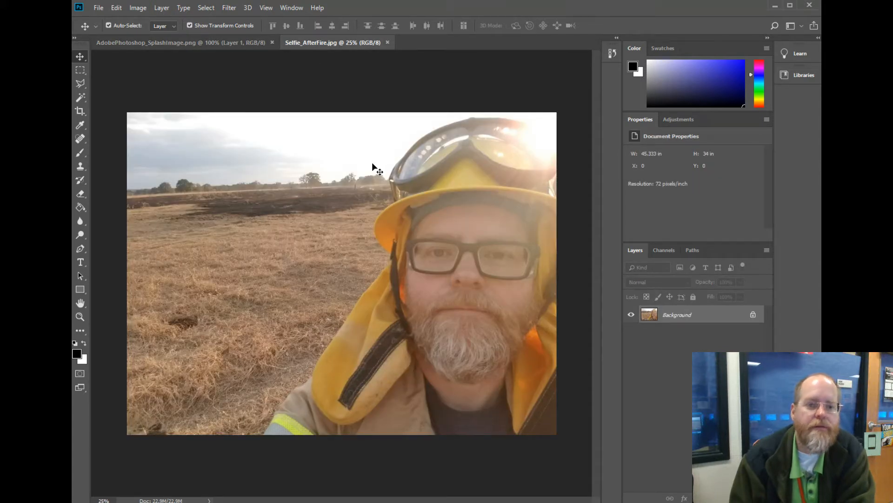
Arrange the two open documents in the 2-up Horizontal layout.
{"action": "left_click", "coordinate": [292, 8]}
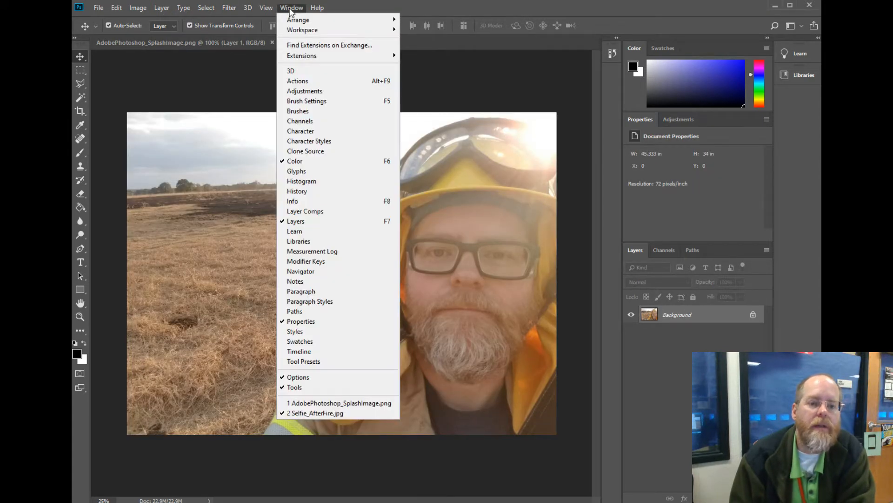
{"action": "mouse_move", "coordinate": [299, 20]}
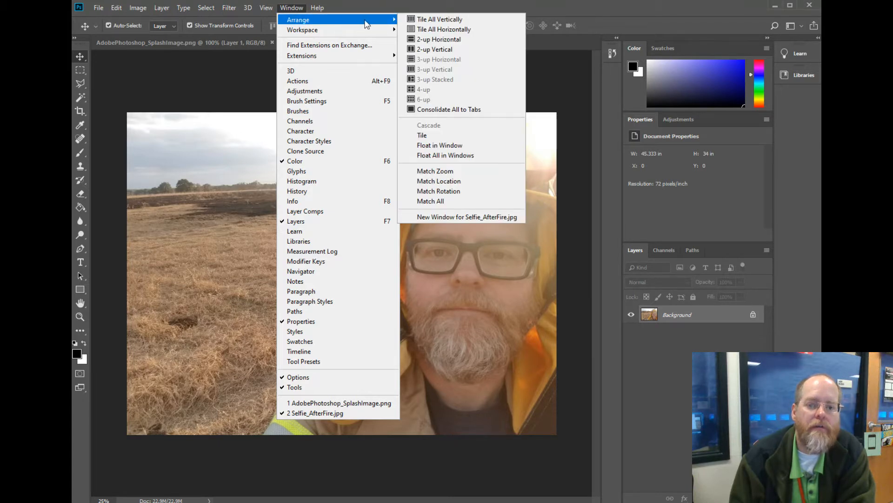
{"action": "left_click", "coordinate": [436, 40]}
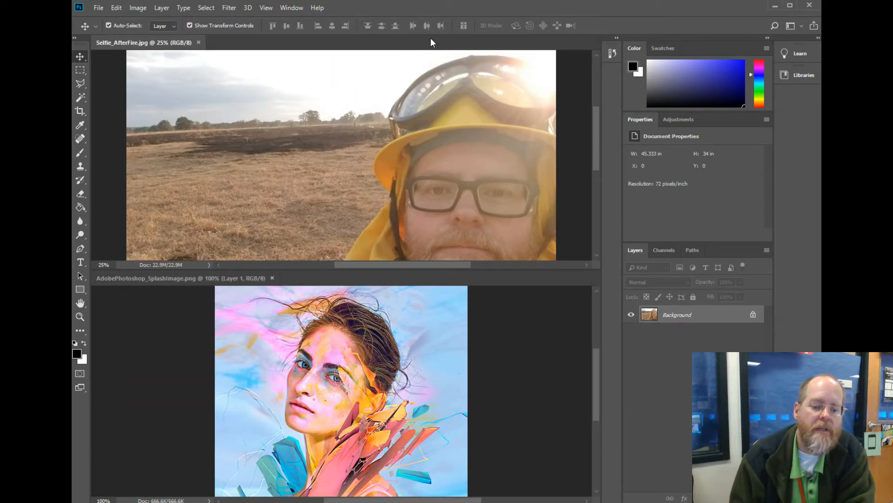
Arrange the two open documents side by side in the 2-up Vertical layout.
{"action": "left_click", "coordinate": [292, 8]}
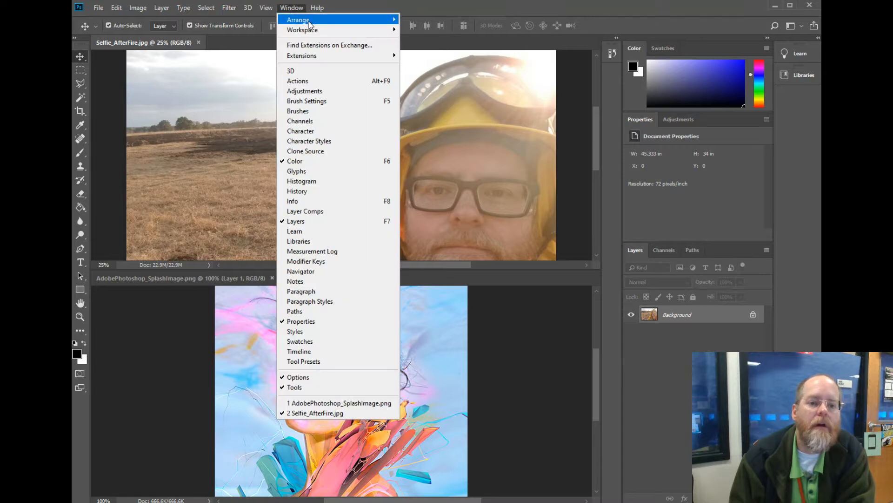
{"action": "mouse_move", "coordinate": [311, 20]}
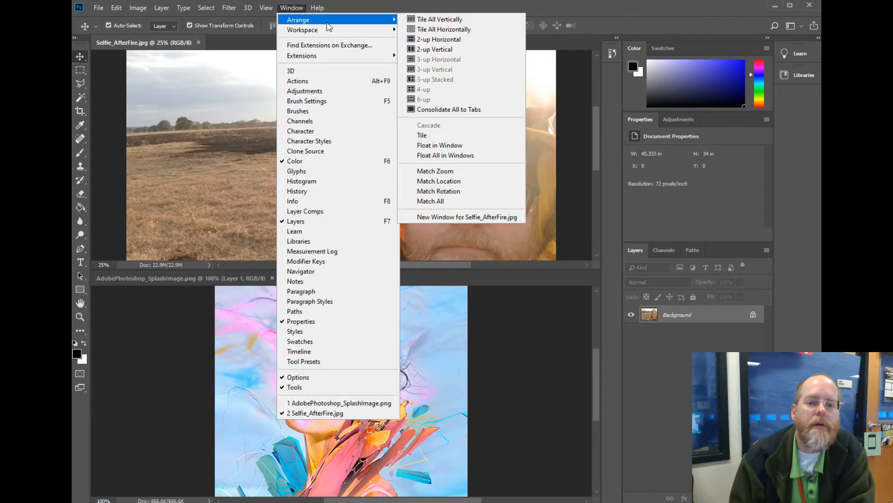
{"action": "left_click", "coordinate": [421, 50]}
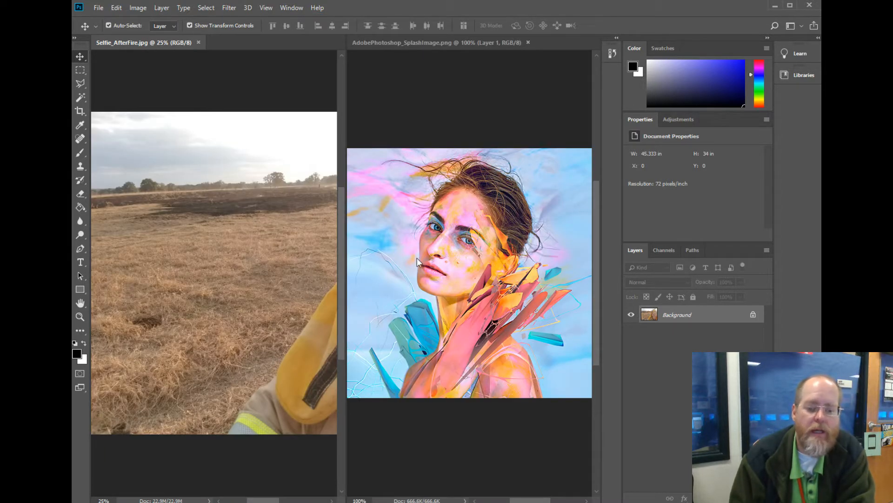
{"action": "left_click_drag", "start_coordinate": [417, 258], "coordinate": [217, 327]}
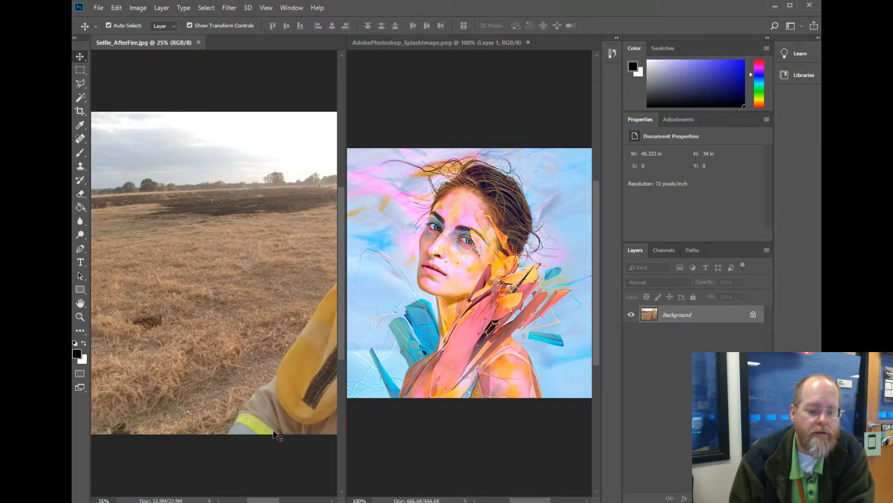
Zoom the Selfie_AfterFire.jpg view out to 12.5% so the whole photo fits in its pane.
{"action": "left_click_drag", "start_coordinate": [268, 499], "coordinate": [273, 498]}
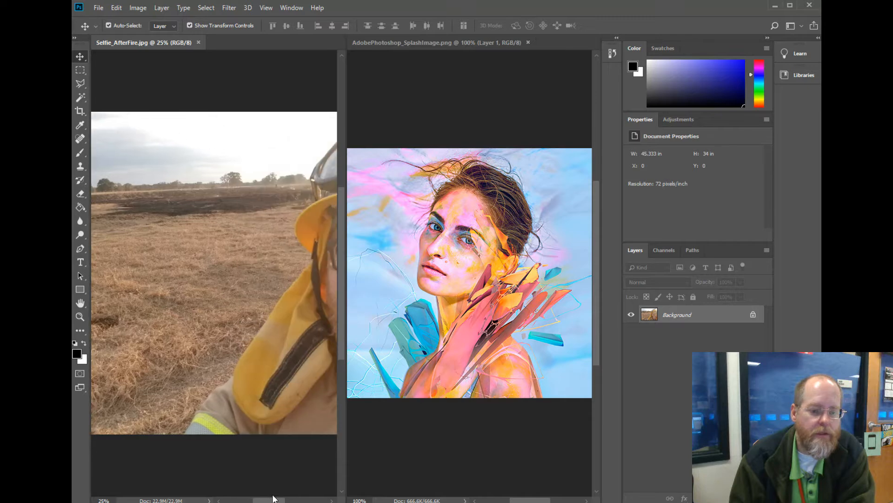
{"action": "left_click", "coordinate": [80, 317]}
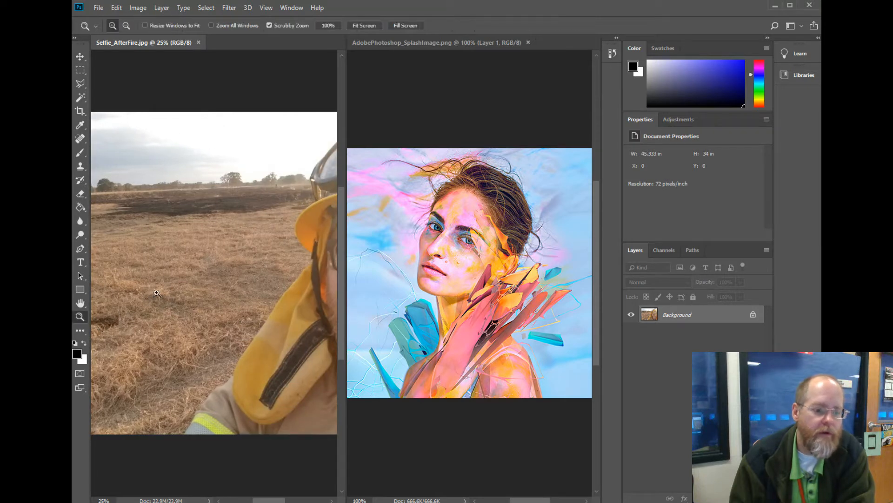
{"action": "right_click", "coordinate": [164, 291]}
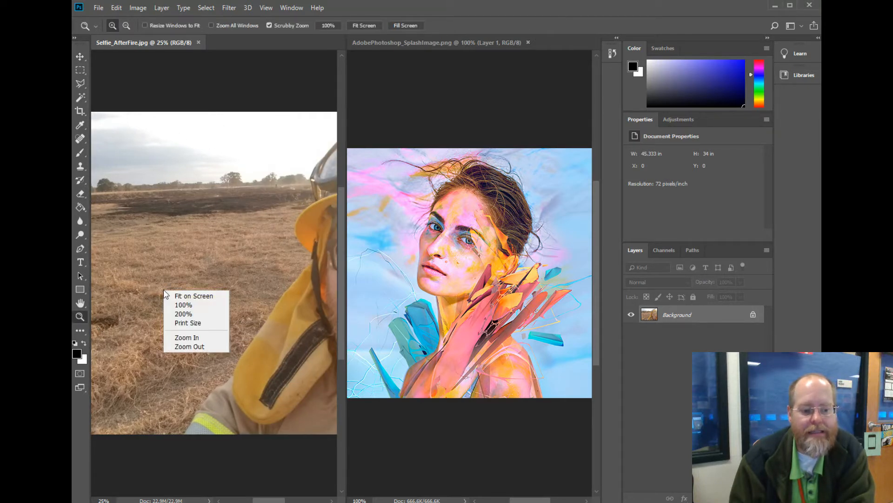
{"action": "left_click", "coordinate": [180, 295]}
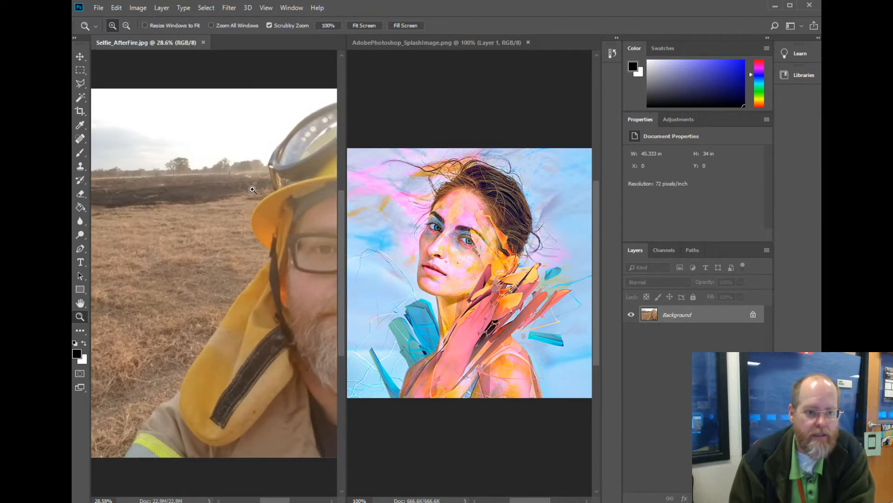
{"action": "right_click", "coordinate": [217, 193]}
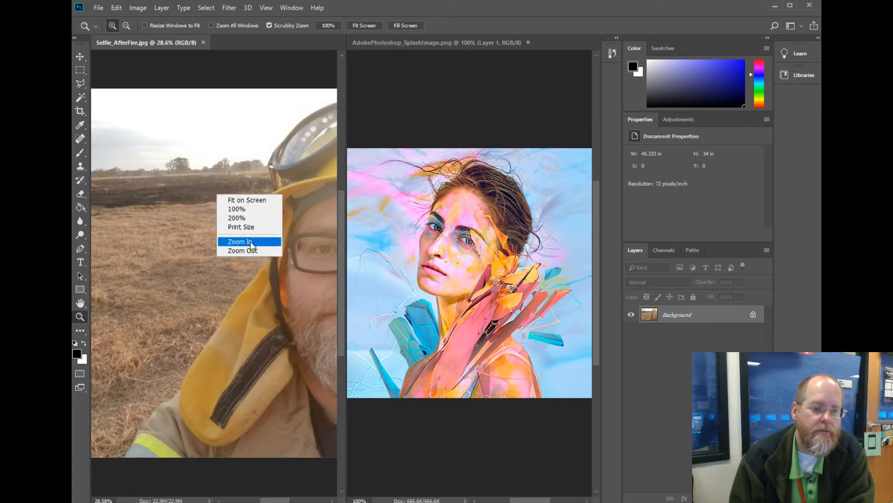
{"action": "key", "text": "Escape"}
{"action": "right_click", "coordinate": [228, 211]}
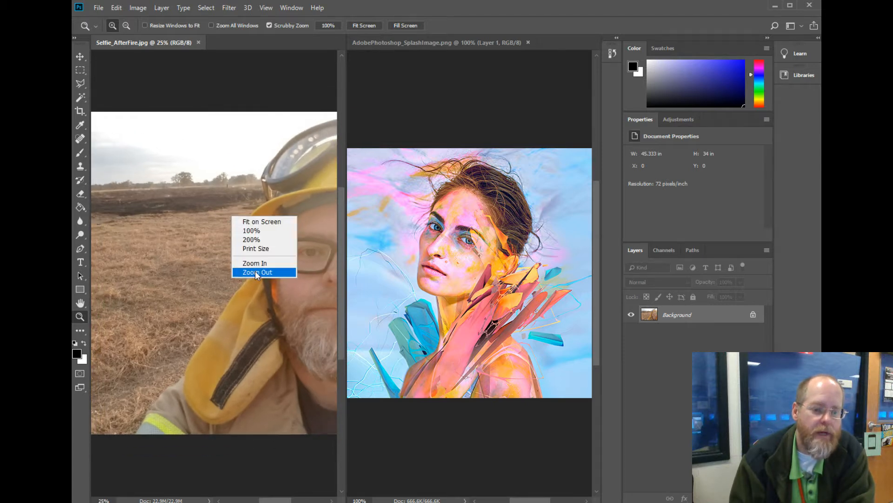
{"action": "left_click", "coordinate": [255, 271]}
{"action": "right_click", "coordinate": [225, 230]}
{"action": "left_click", "coordinate": [250, 286]}
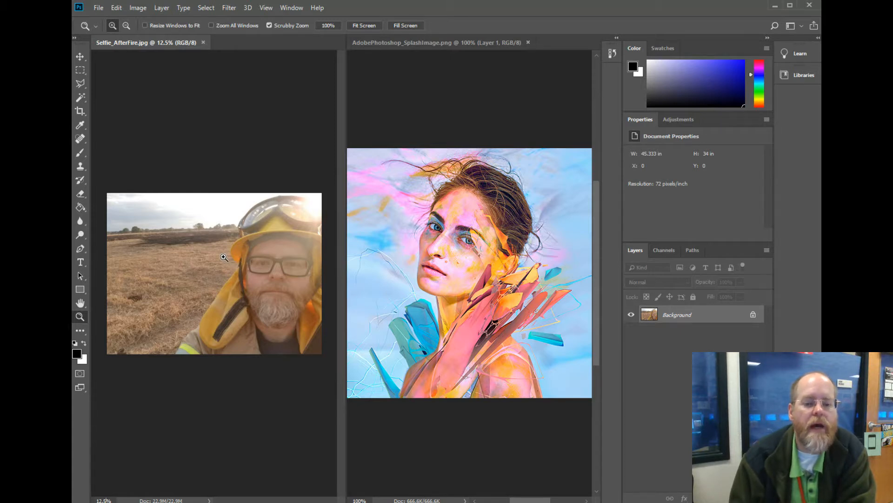
Zoom the AdobePhotoshop_SplashImage.png view out to 66.7% so the full image fits beside the selfie.
{"action": "right_click", "coordinate": [459, 252]}
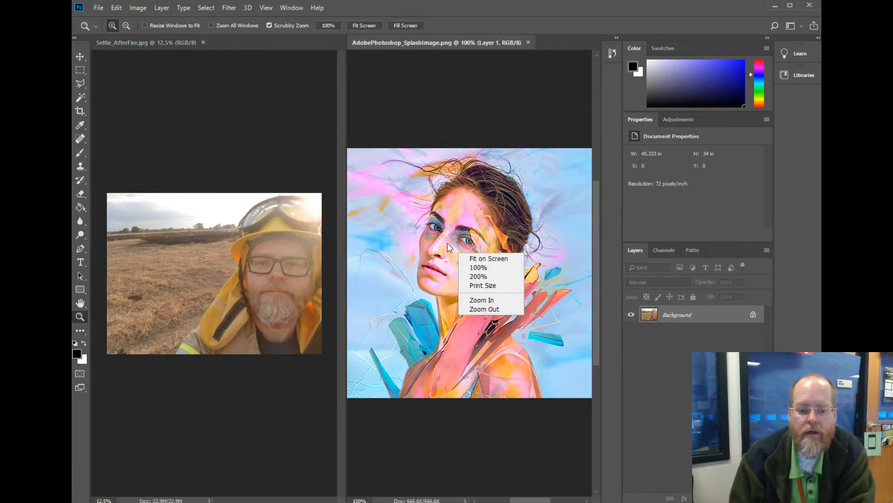
{"action": "left_click", "coordinate": [448, 244]}
{"action": "left_click", "coordinate": [232, 166]}
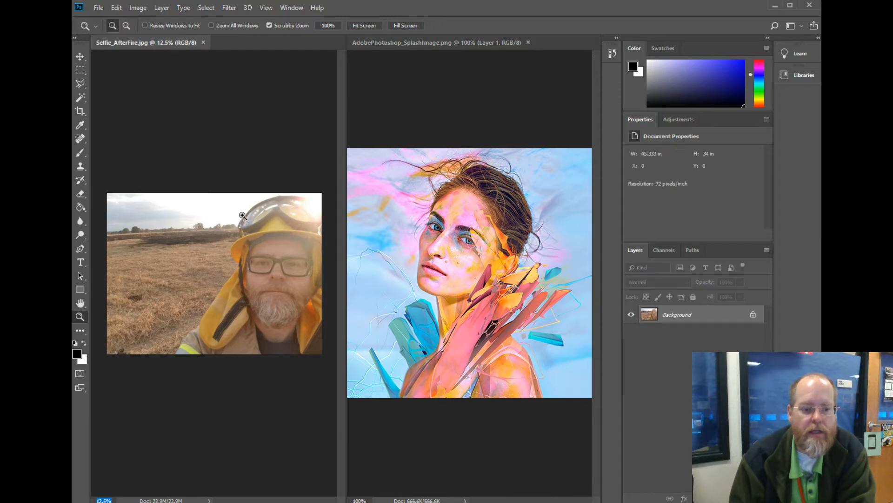
{"action": "left_click", "coordinate": [451, 181]}
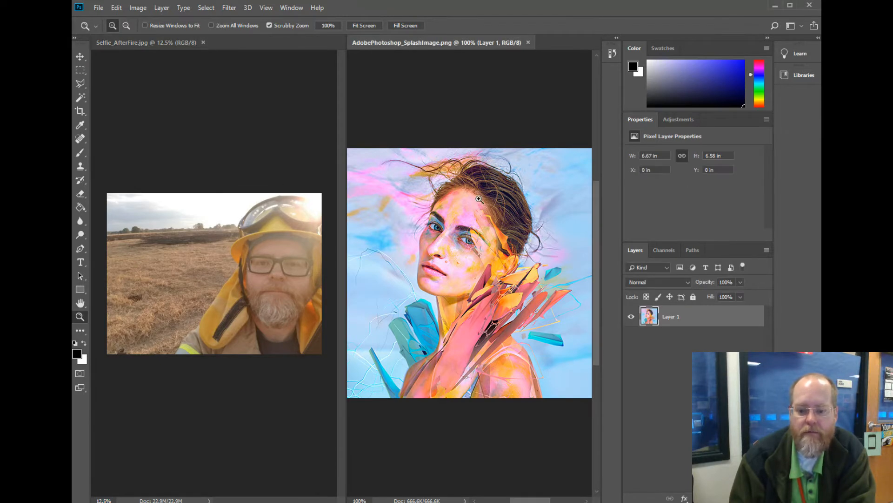
{"action": "right_click", "coordinate": [450, 201]}
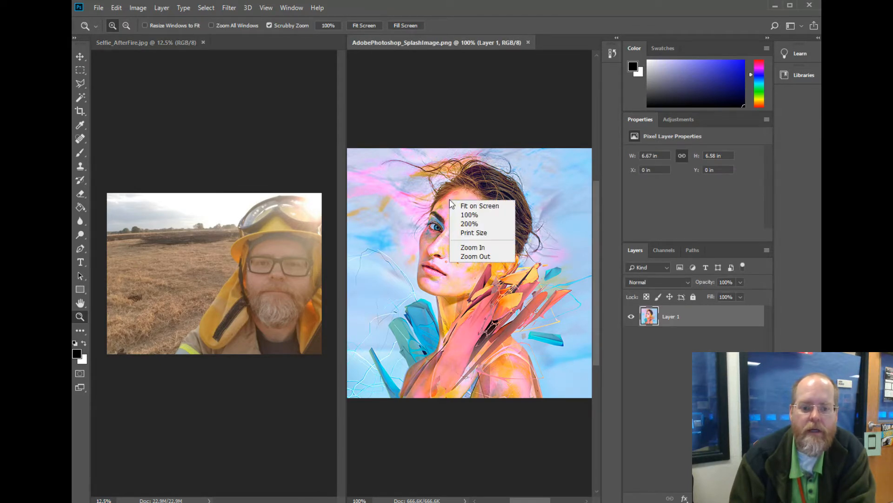
{"action": "left_click", "coordinate": [477, 256]}
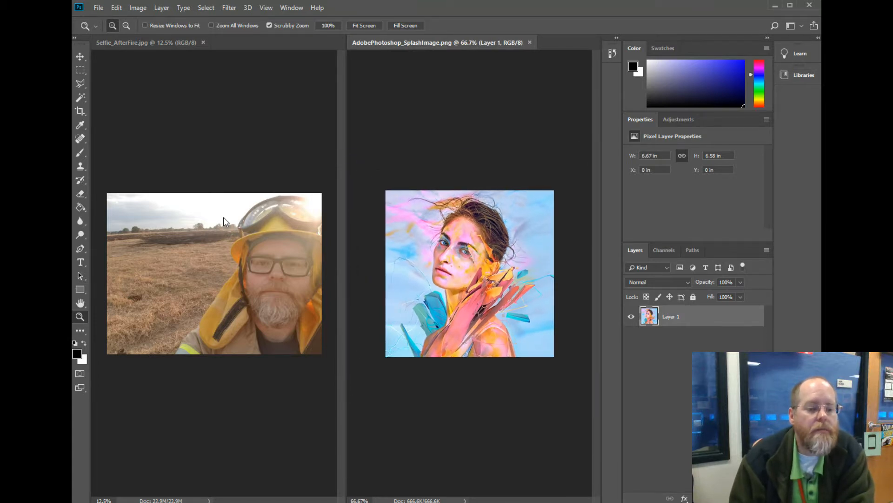
Duplicate the selfie's Background layer as "Background copy" within the same document and hide the original Background layer.
{"action": "left_click", "coordinate": [80, 56]}
{"action": "left_click", "coordinate": [184, 200]}
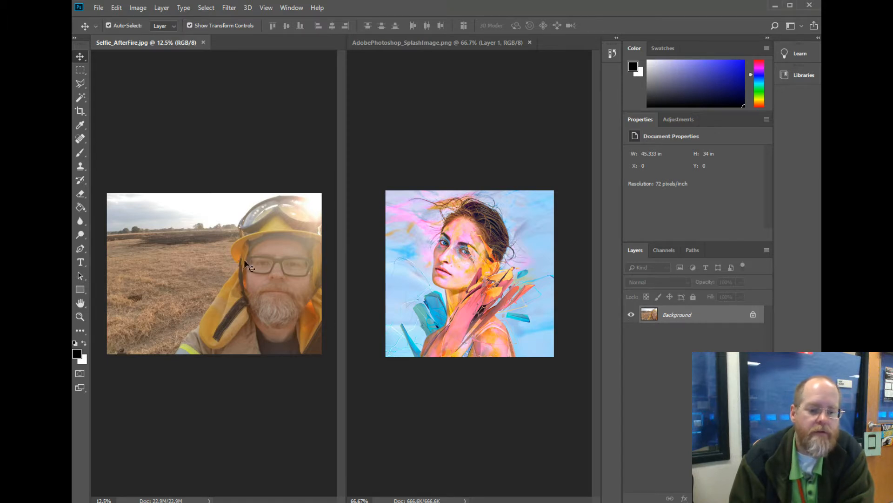
{"action": "right_click", "coordinate": [668, 317]}
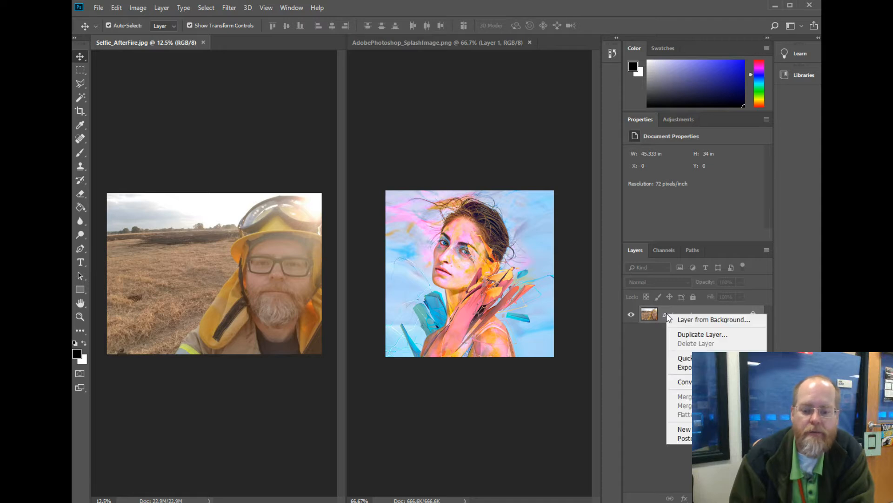
{"action": "left_click", "coordinate": [684, 335]}
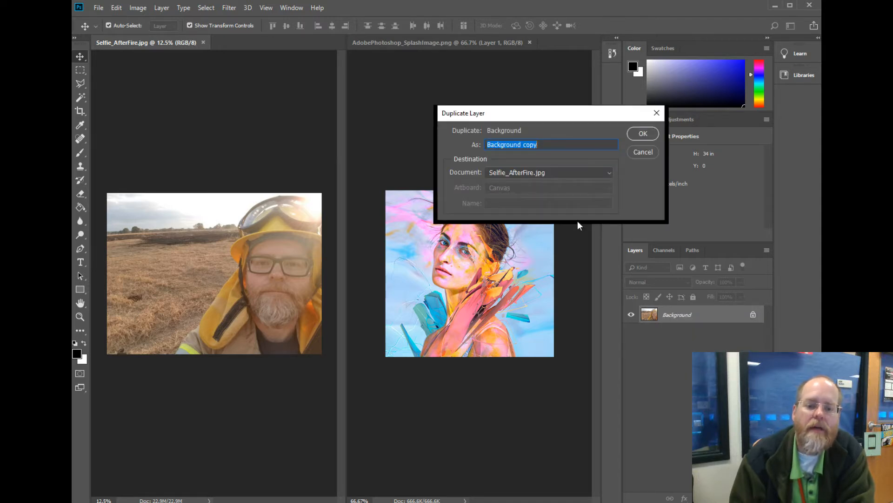
{"action": "left_click", "coordinate": [641, 135]}
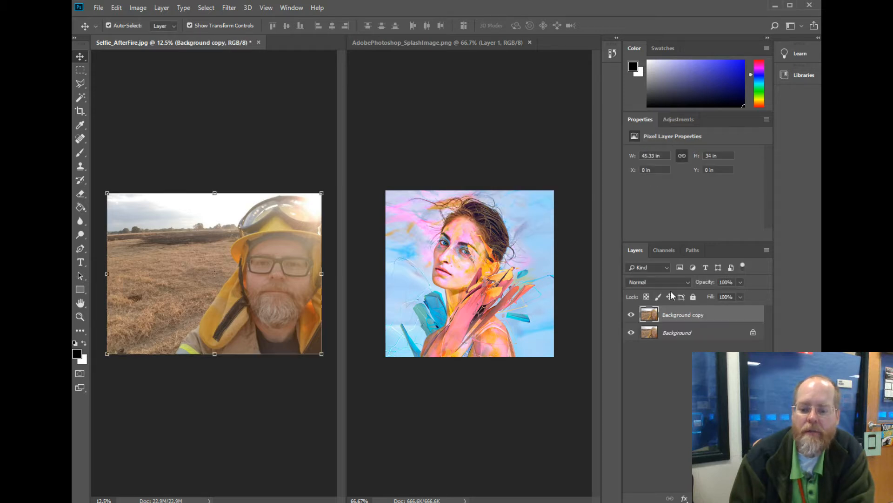
{"action": "left_click", "coordinate": [631, 332]}
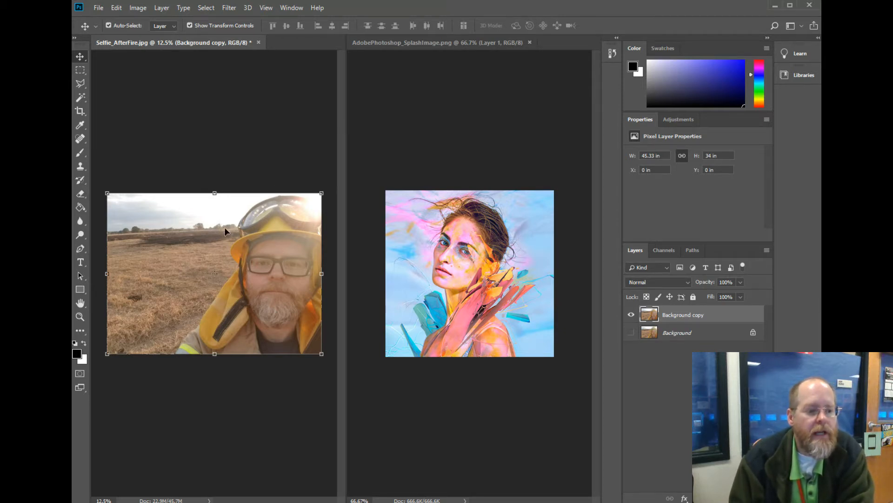
{"action": "left_click", "coordinate": [230, 8]}
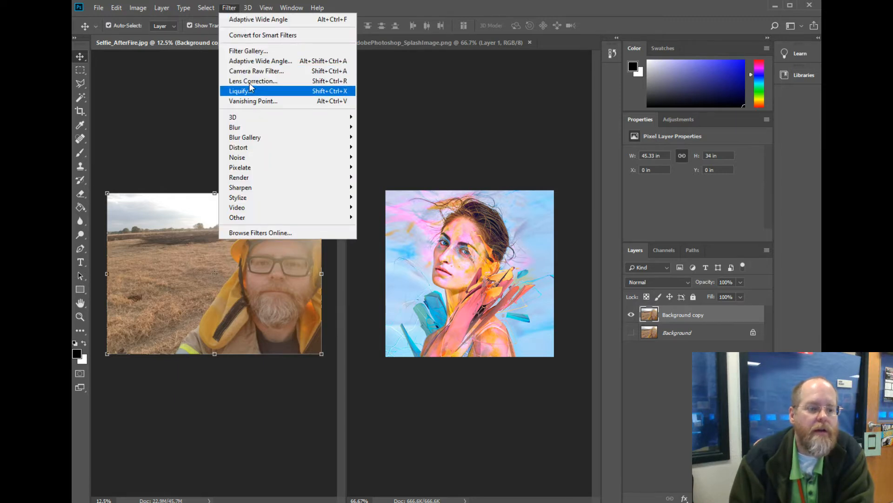
{"action": "mouse_move", "coordinate": [257, 132]}
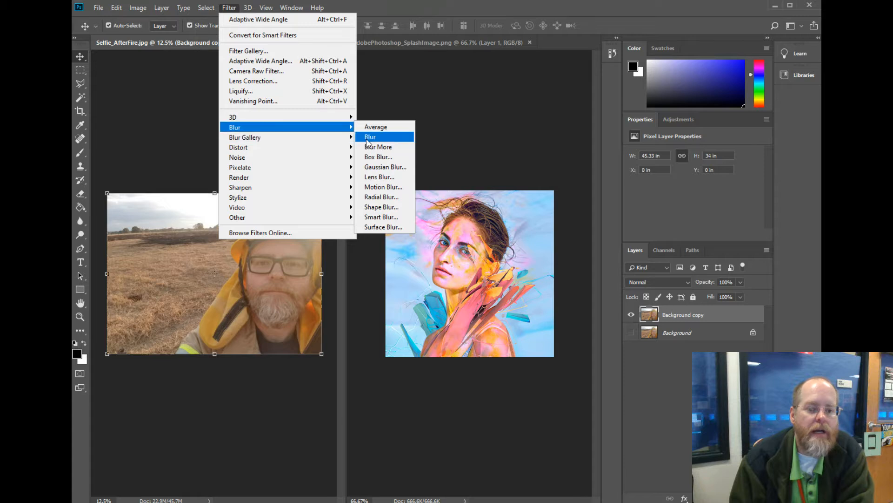
{"action": "left_click", "coordinate": [382, 167]}
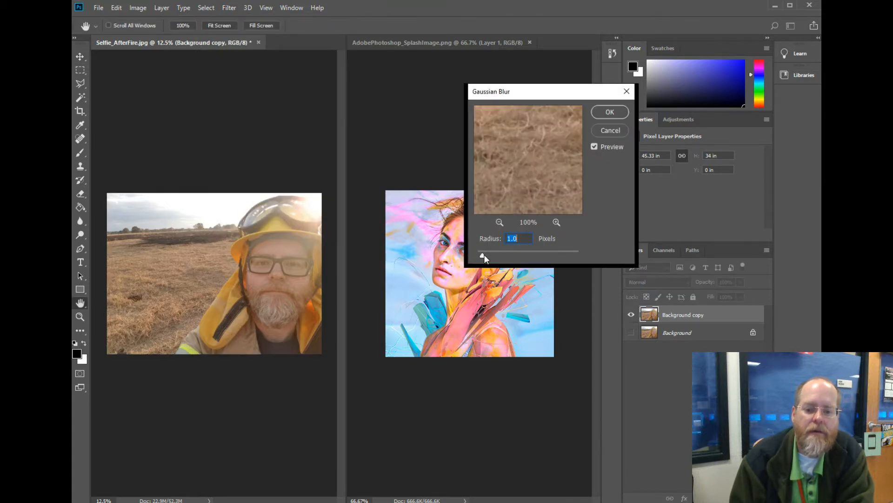
{"action": "mouse_move", "coordinate": [483, 254]}
{"action": "left_mouse_down"}
{"action": "mouse_move", "coordinate": [553, 253]}
{"action": "mouse_move", "coordinate": [487, 255]}
{"action": "left_mouse_up"}
{"action": "left_click", "coordinate": [601, 133]}
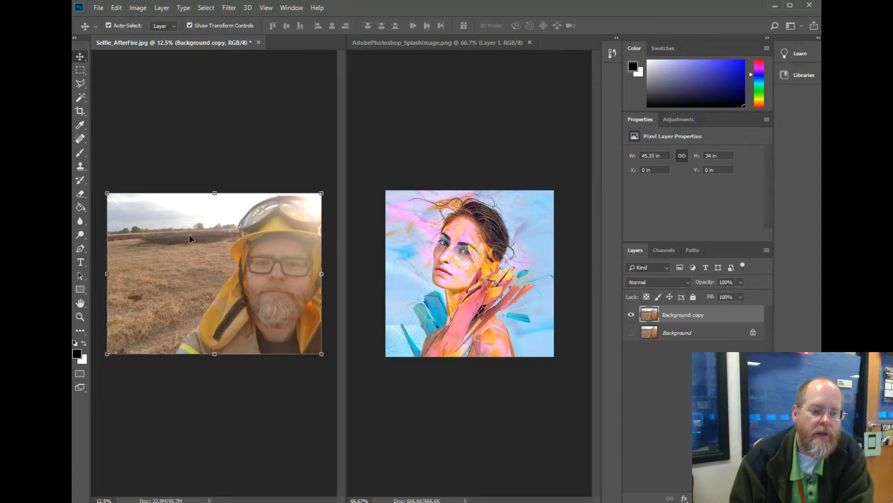
Try to select the field and sky with the Magic Wand at tolerance 32, adding several areas, and clear the selection.
{"action": "left_click", "coordinate": [80, 85]}
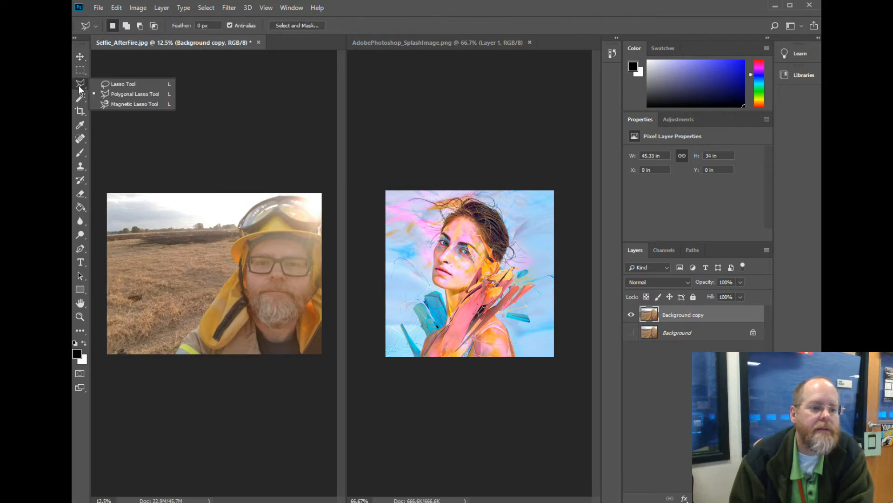
{"action": "left_click", "coordinate": [84, 99]}
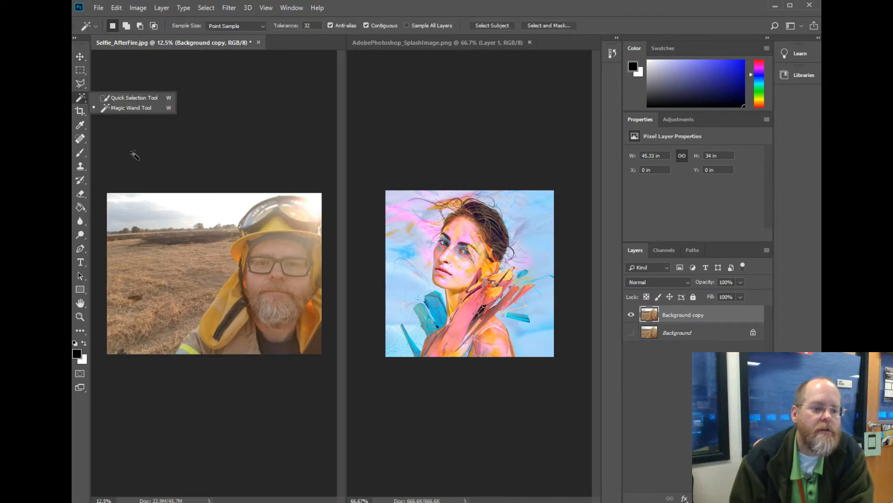
{"action": "left_click", "coordinate": [111, 109]}
{"action": "left_click", "coordinate": [200, 288]}
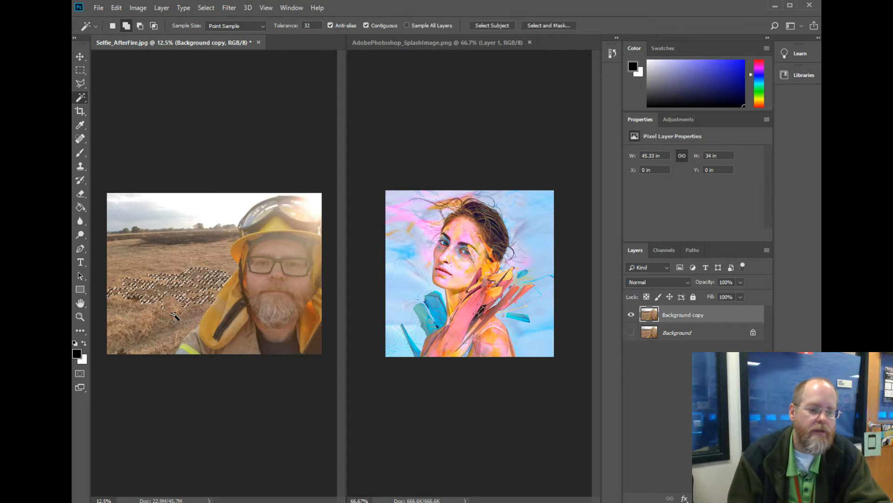
{"action": "key", "text": "shift"}
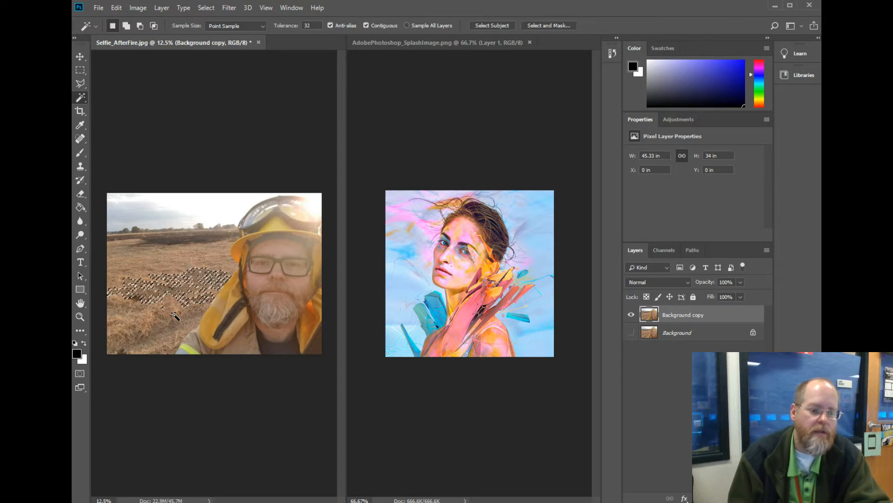
{"action": "left_click", "coordinate": [173, 316], "text": "shift"}
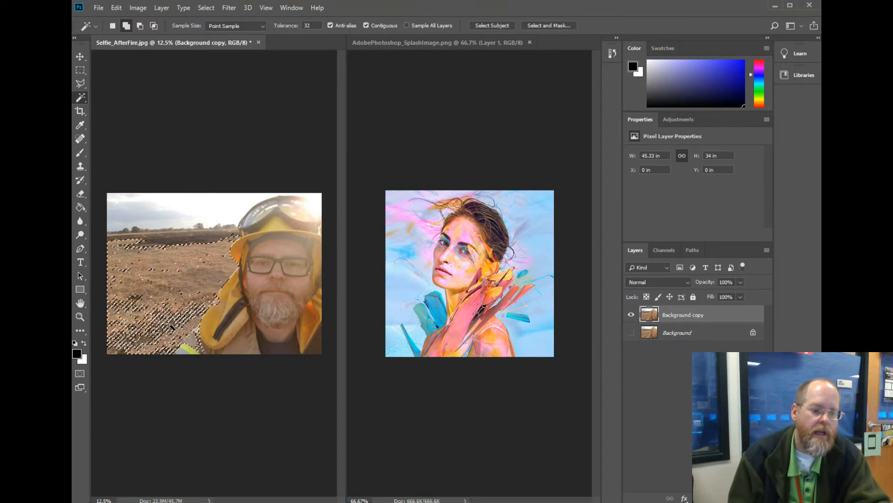
{"action": "left_click", "coordinate": [188, 237], "text": "shift"}
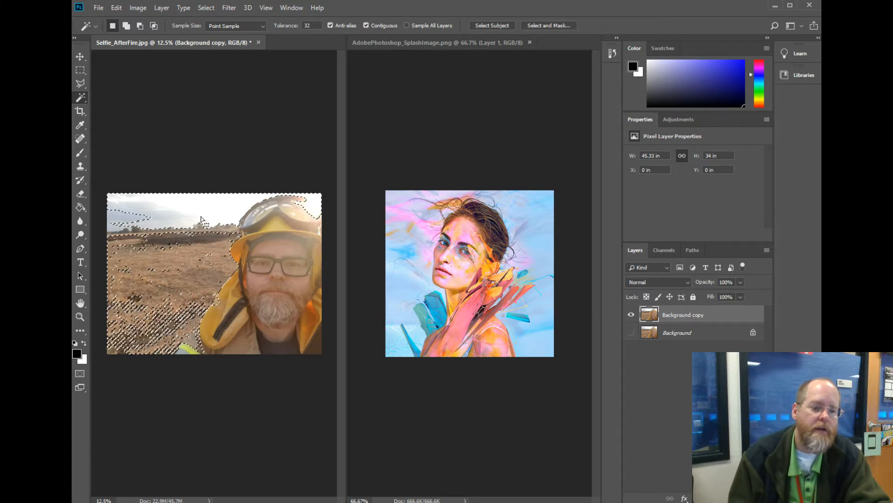
{"action": "left_click", "coordinate": [170, 213], "text": "shift"}
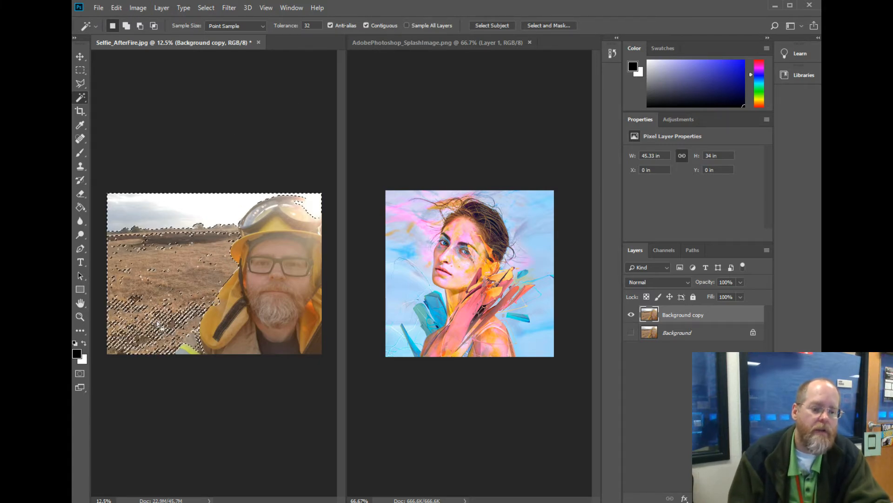
{"action": "left_click", "coordinate": [80, 70]}
{"action": "left_click", "coordinate": [139, 207]}
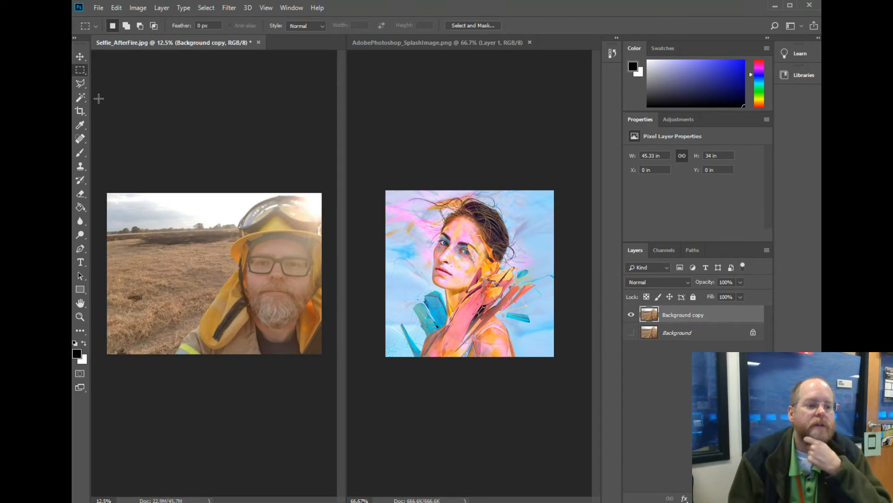
Select the field and sky with the Polygonal Lasso, tracing the man's jacket and helmet and enclosing the photo's outer edges.
{"action": "left_click", "coordinate": [80, 84]}
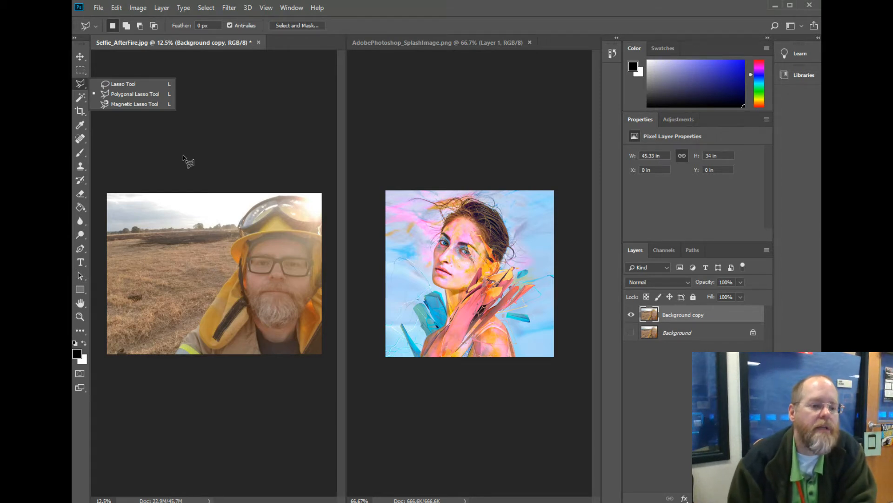
{"action": "left_click", "coordinate": [138, 95]}
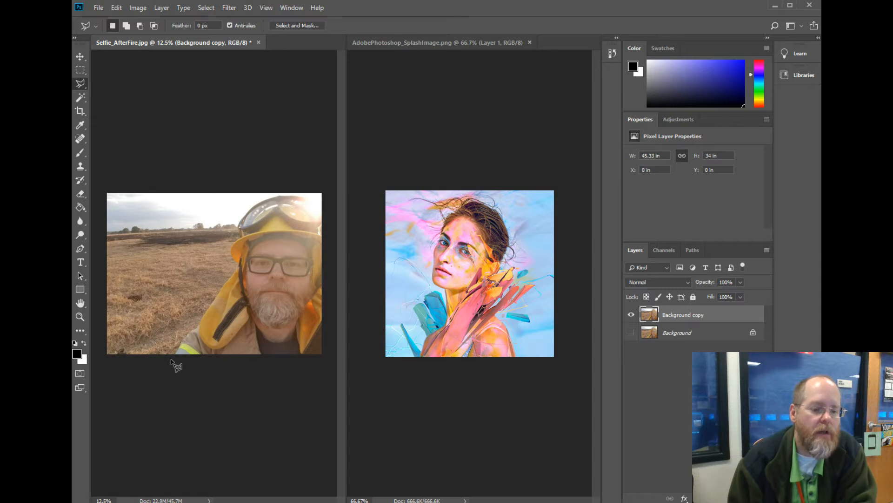
{"action": "left_click", "coordinate": [188, 333]}
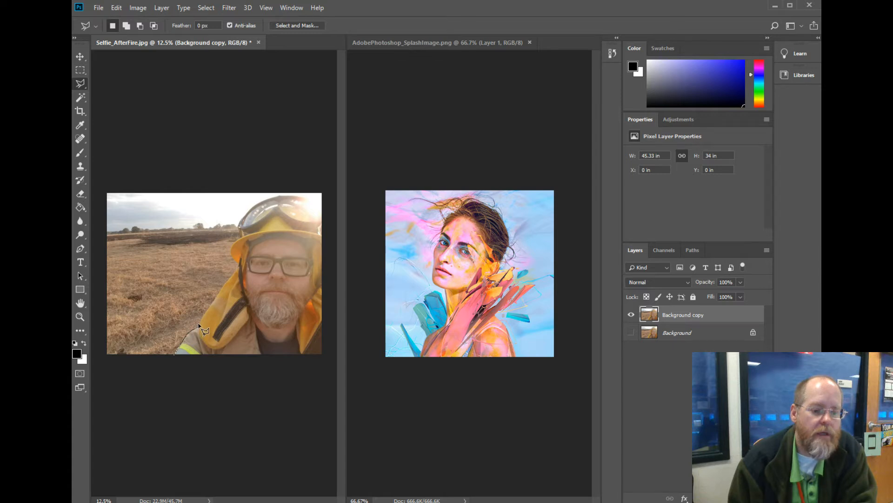
{"action": "left_click", "coordinate": [199, 325]}
{"action": "left_click", "coordinate": [207, 309]}
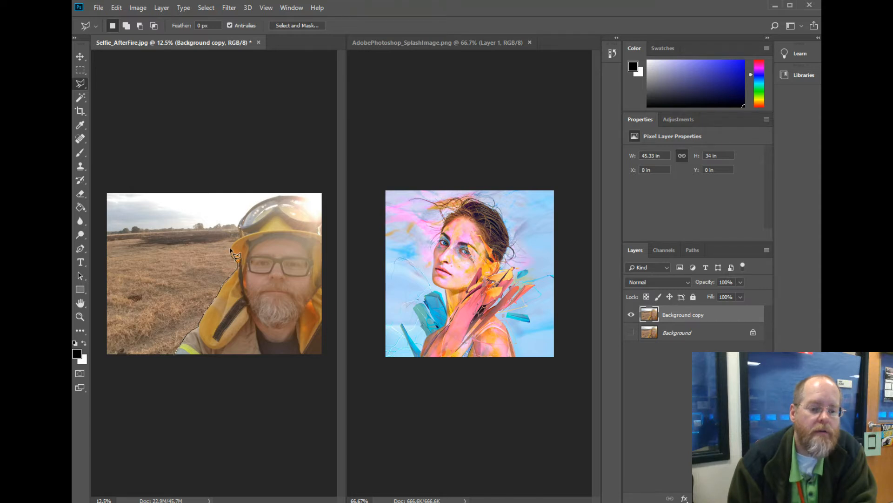
{"action": "left_click", "coordinate": [240, 220]}
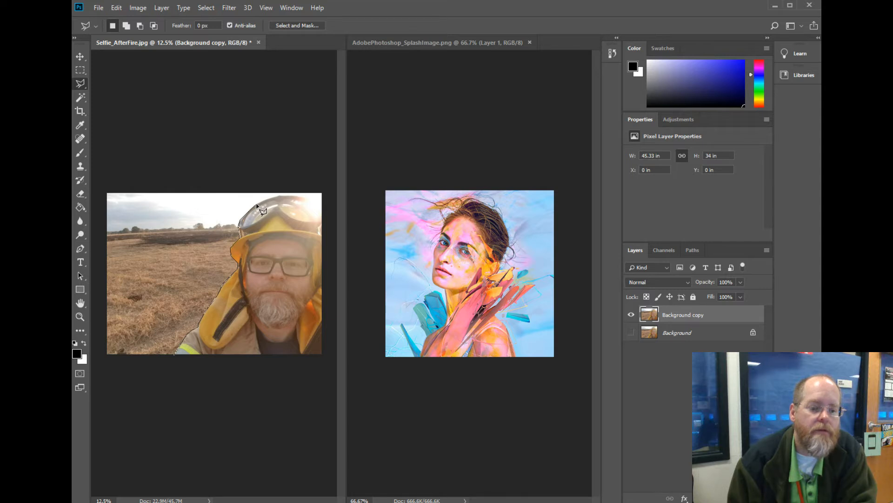
{"action": "left_click", "coordinate": [257, 204]}
{"action": "left_click", "coordinate": [282, 195]}
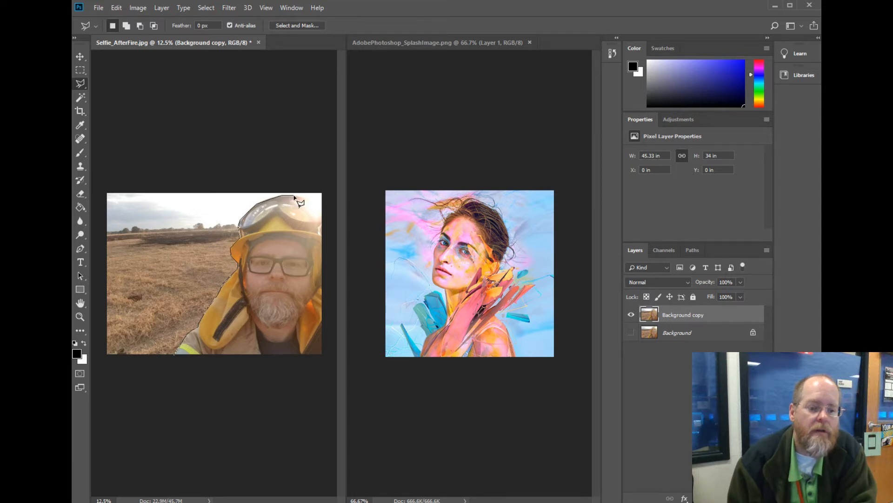
{"action": "left_click", "coordinate": [294, 195]}
{"action": "left_click", "coordinate": [308, 198]}
{"action": "left_click", "coordinate": [324, 215]}
{"action": "left_click", "coordinate": [325, 179]}
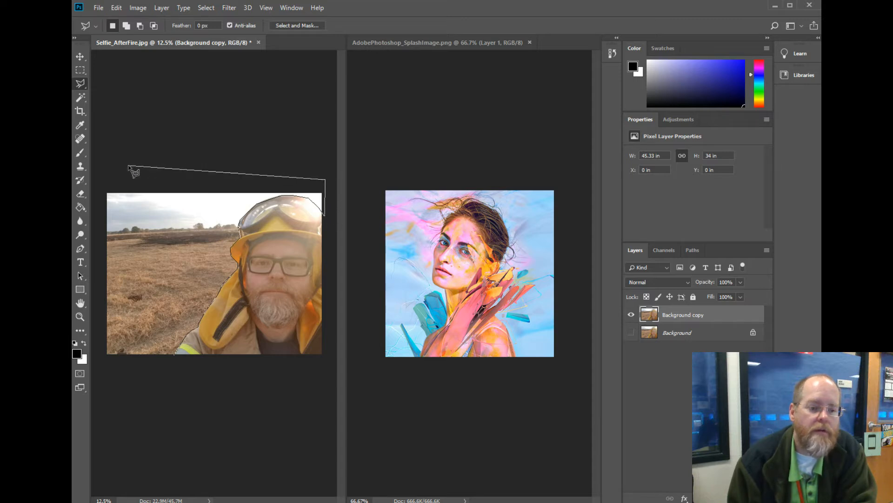
{"action": "left_click", "coordinate": [99, 179]}
{"action": "left_click", "coordinate": [95, 363]}
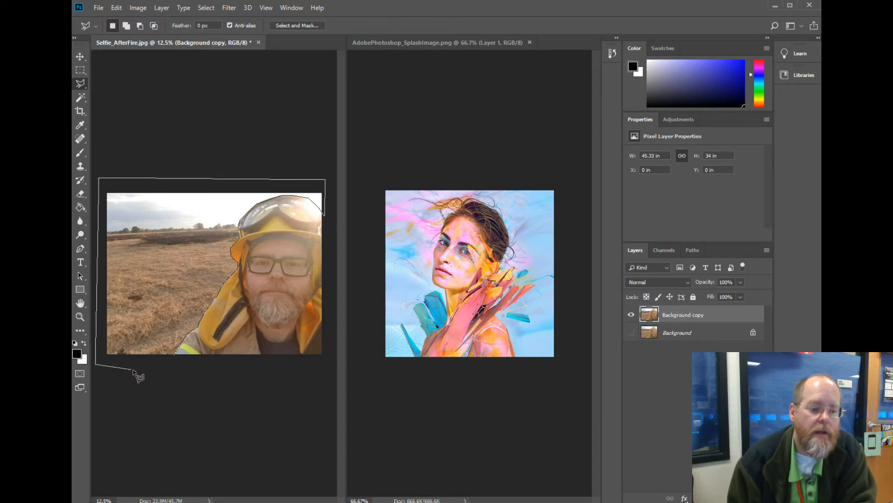
{"action": "left_click", "coordinate": [177, 357]}
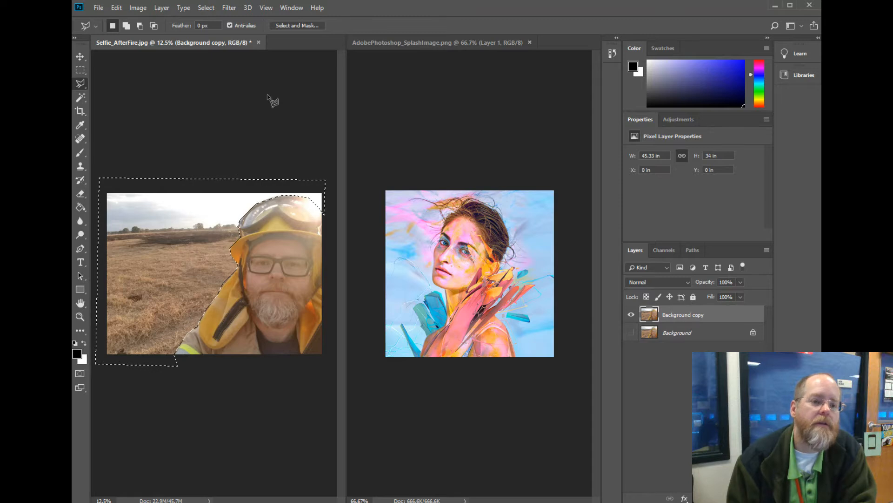
Invert the selection so it covers the man and cut him out of the Background copy layer.
{"action": "left_click", "coordinate": [212, 9]}
{"action": "left_click", "coordinate": [215, 50]}
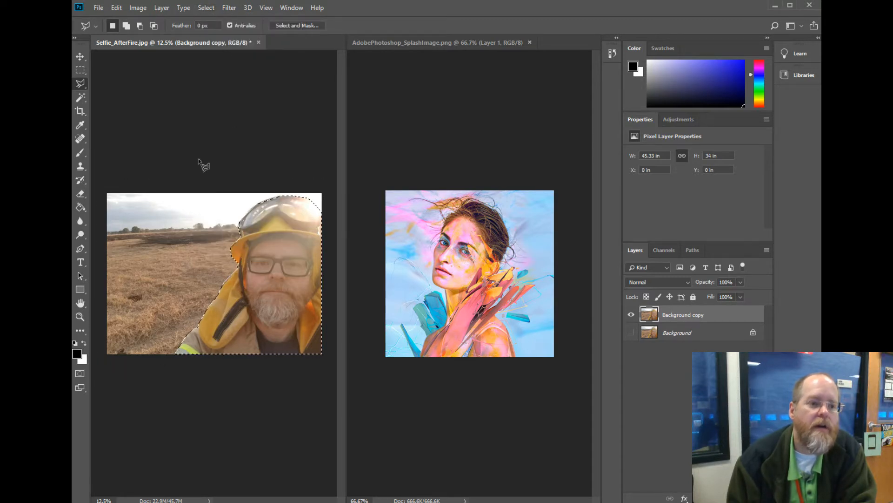
{"action": "left_click", "coordinate": [116, 8]}
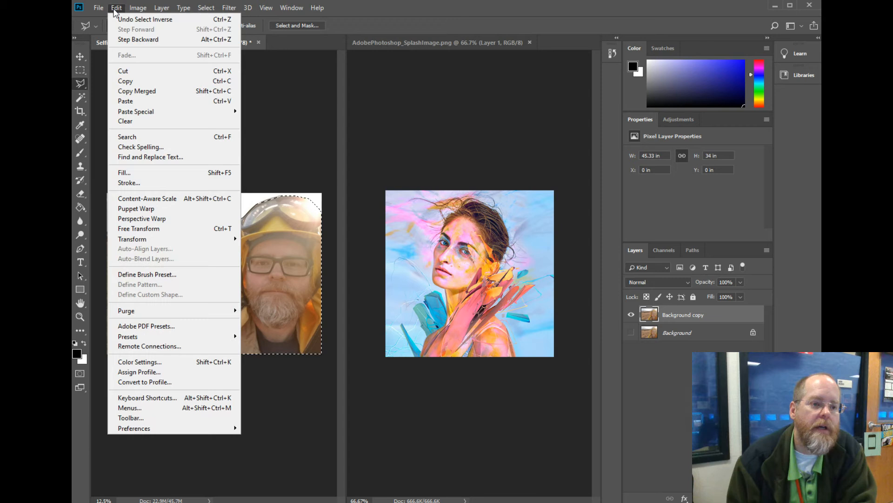
{"action": "left_click", "coordinate": [134, 71]}
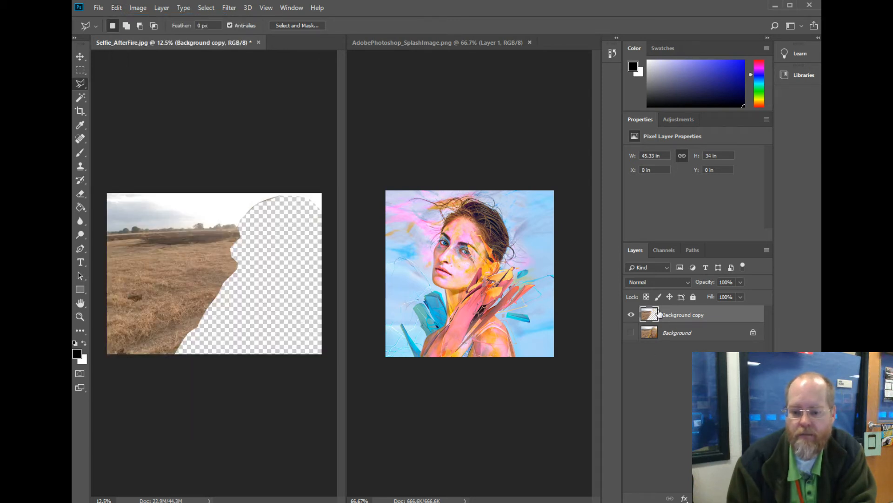
Try a regular paste of the cut-out man onto a new layer and step back.
{"action": "left_click", "coordinate": [116, 7]}
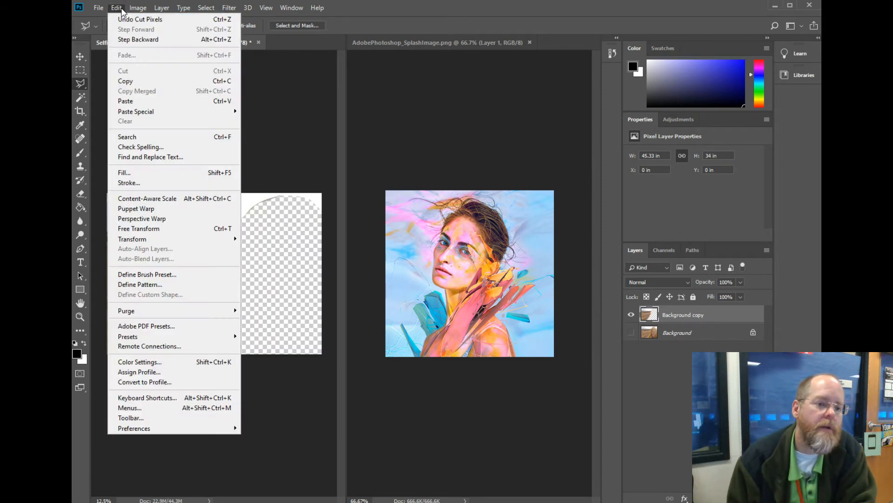
{"action": "left_click", "coordinate": [137, 100]}
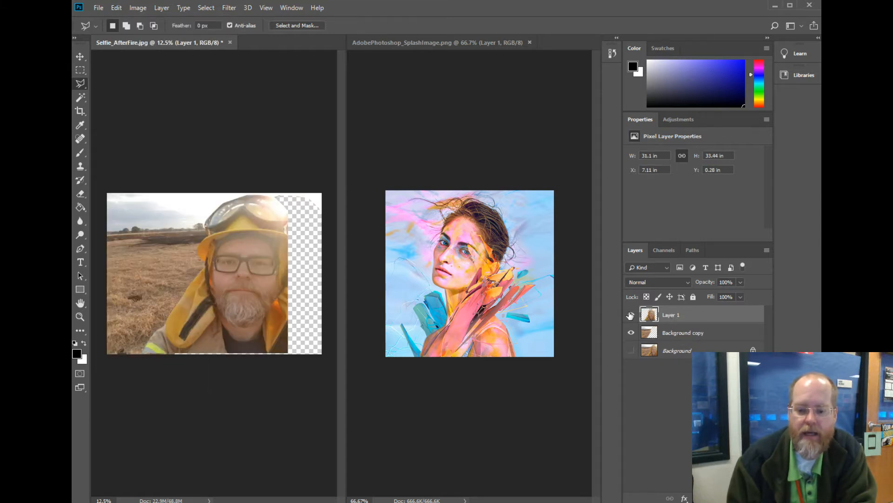
{"action": "left_click", "coordinate": [117, 8]}
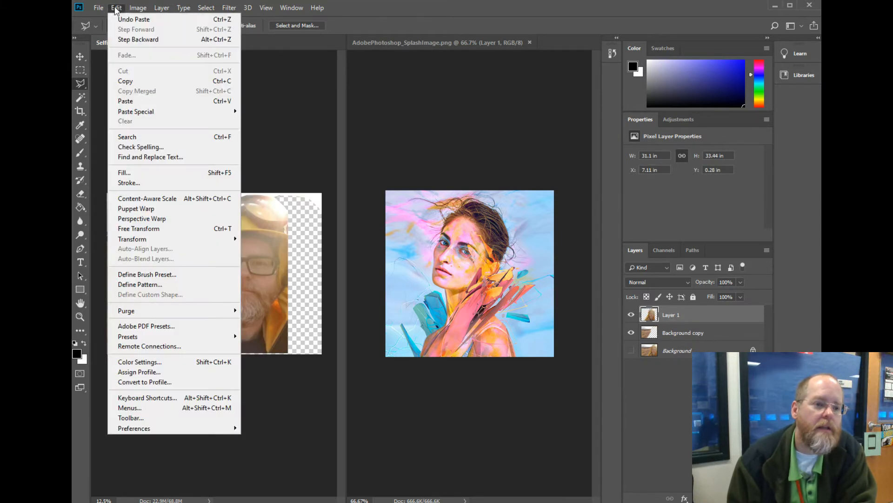
{"action": "left_click", "coordinate": [127, 37]}
Paste the cut-out man in place on a new layer above Background copy.
{"action": "left_click", "coordinate": [116, 8]}
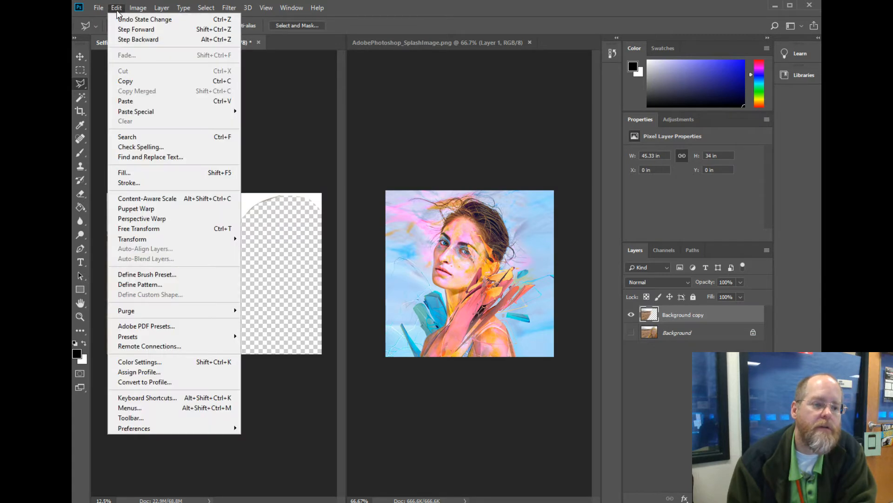
{"action": "mouse_move", "coordinate": [181, 114]}
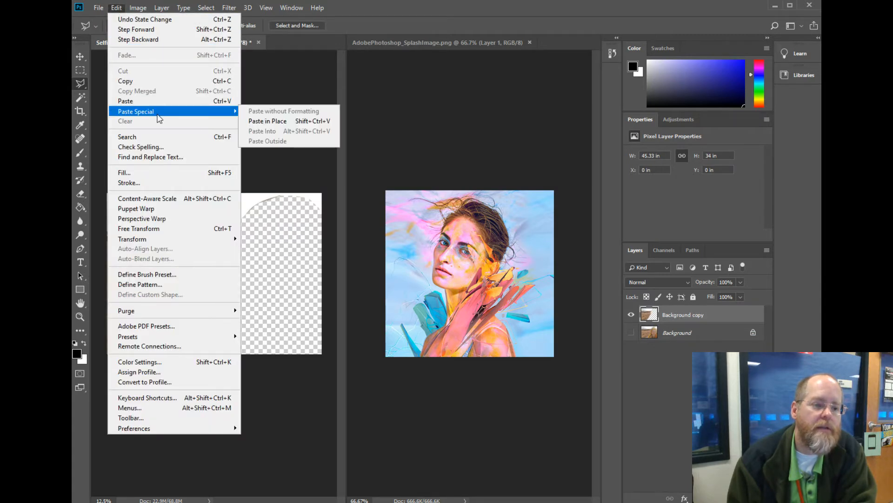
{"action": "left_click", "coordinate": [254, 122]}
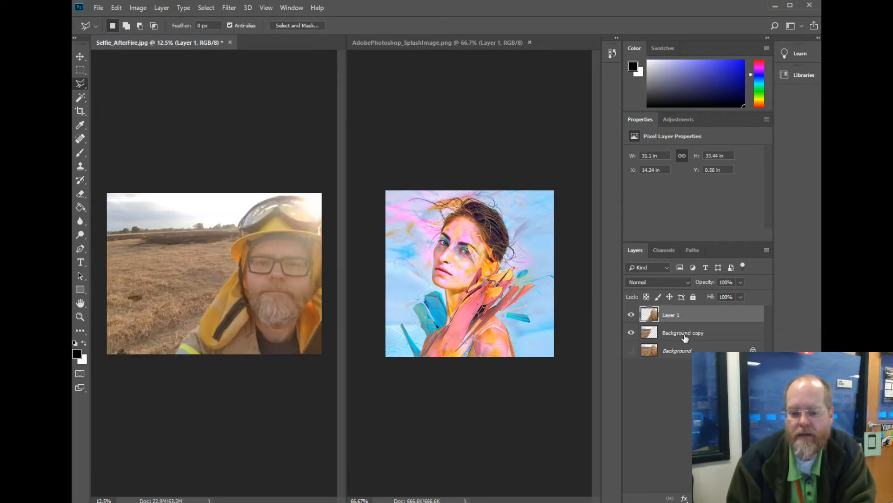
Check the separated layers by toggling the visibility of Background copy and Background, leaving Background copy shown and Background hidden.
{"action": "left_click", "coordinate": [632, 333]}
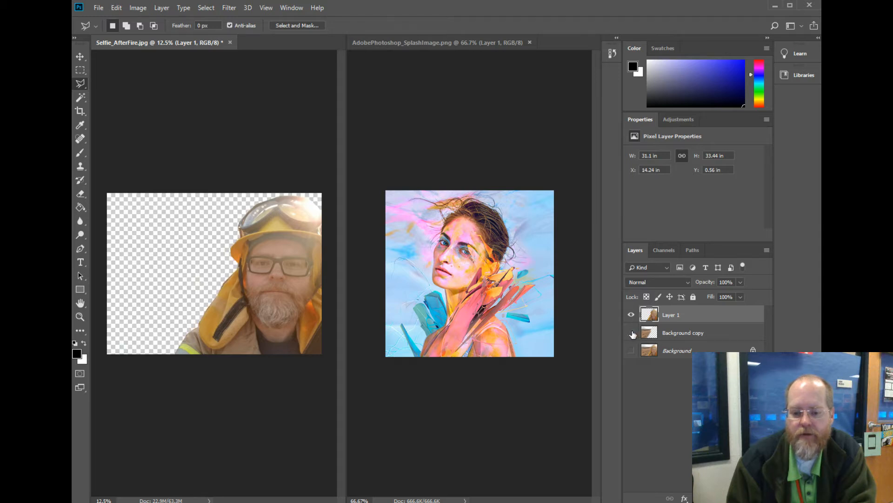
{"action": "left_click", "coordinate": [632, 333]}
{"action": "left_click", "coordinate": [632, 333]}
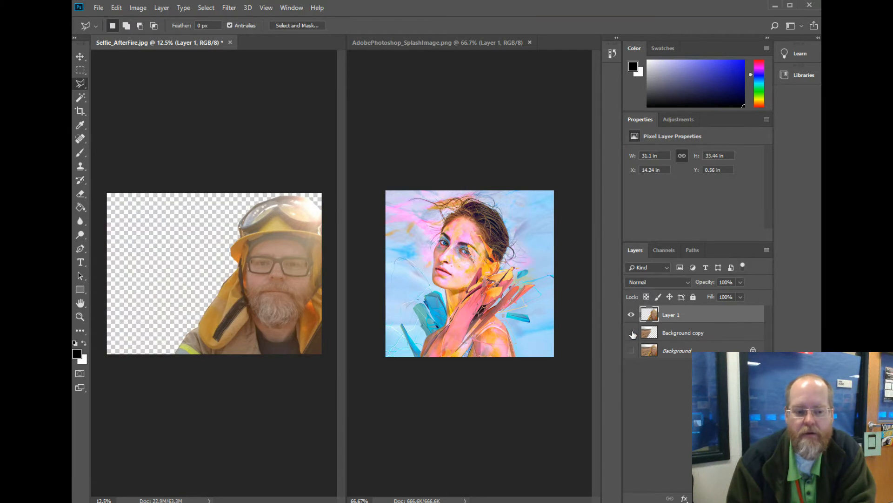
{"action": "left_click", "coordinate": [632, 334]}
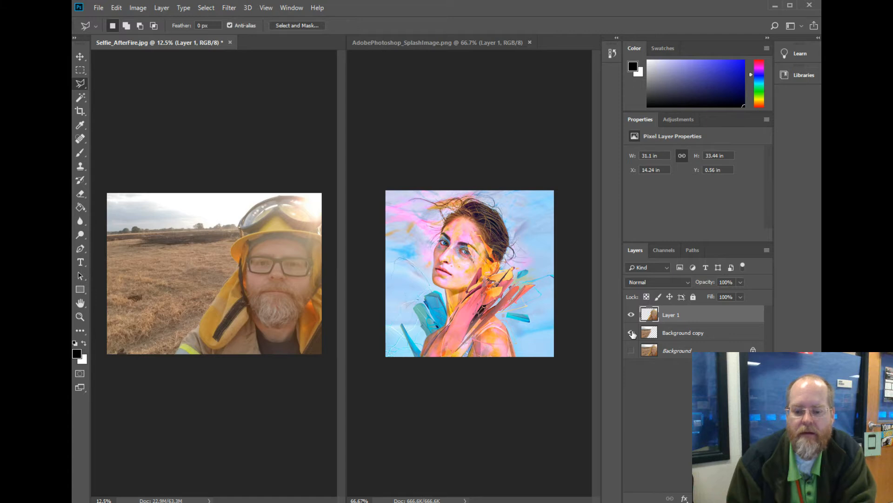
{"action": "left_click", "coordinate": [632, 333]}
{"action": "left_click", "coordinate": [631, 350]}
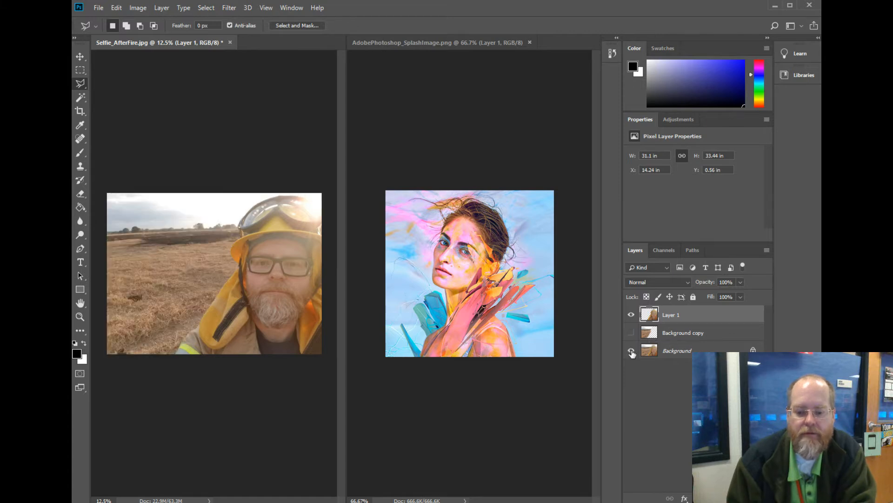
{"action": "left_click", "coordinate": [631, 351]}
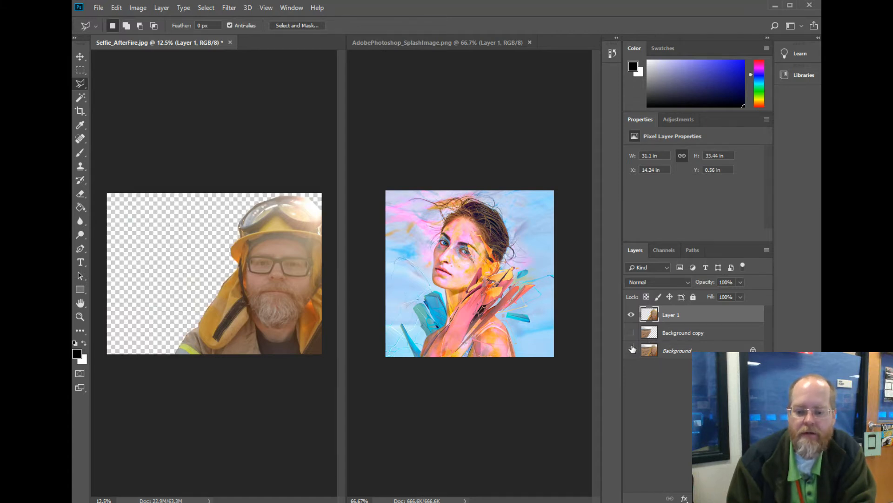
{"action": "left_click", "coordinate": [632, 333]}
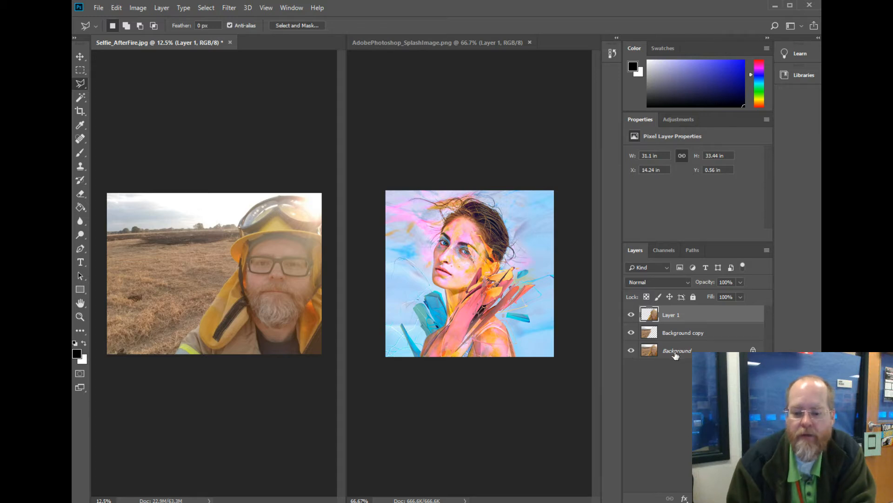
{"action": "left_click", "coordinate": [632, 350]}
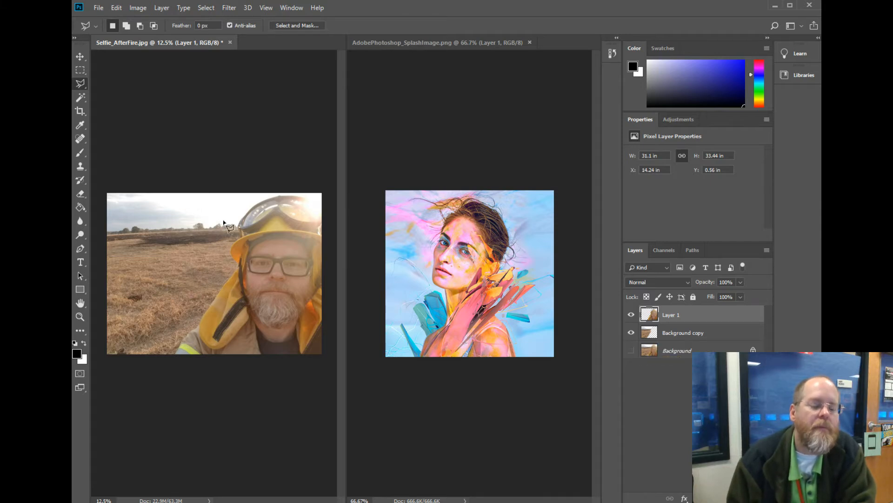
Rename the layer holding the cut-out man as Self.
{"action": "double_click", "coordinate": [666, 314]}
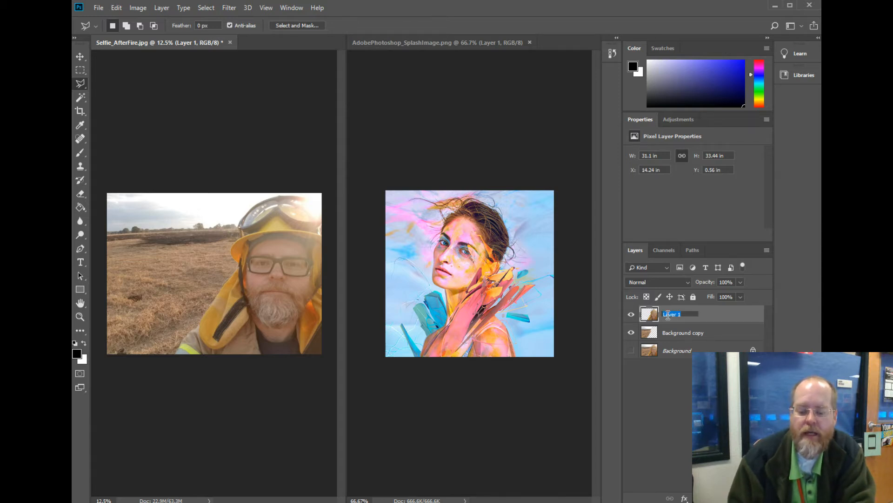
{"action": "type", "text": "Self"}
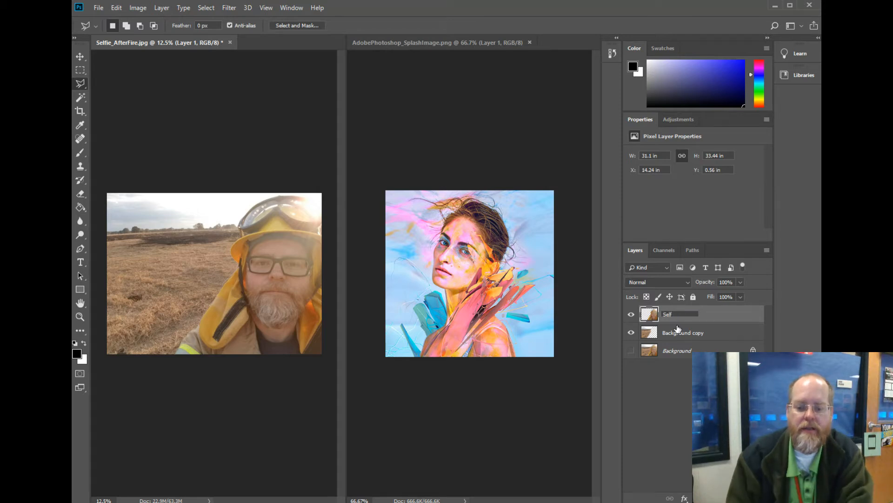
{"action": "left_click", "coordinate": [678, 333]}
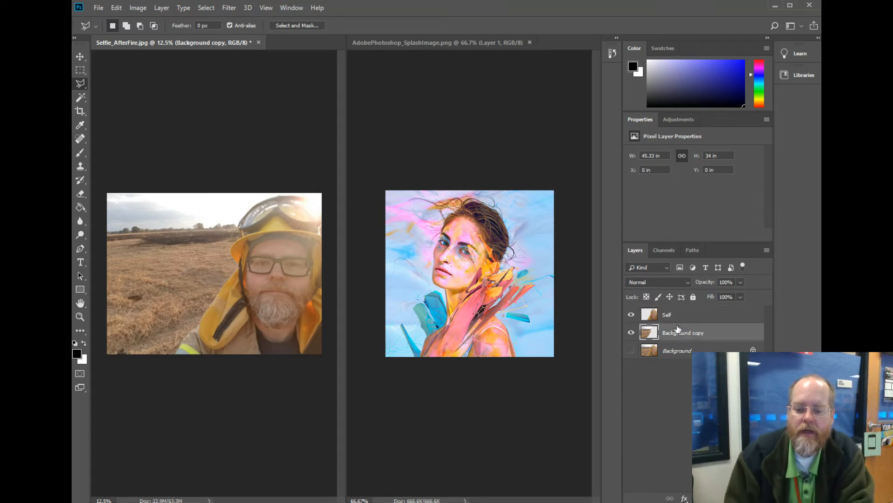
Rename the Background copy layer as Cut Background.
{"action": "double_click", "coordinate": [678, 333]}
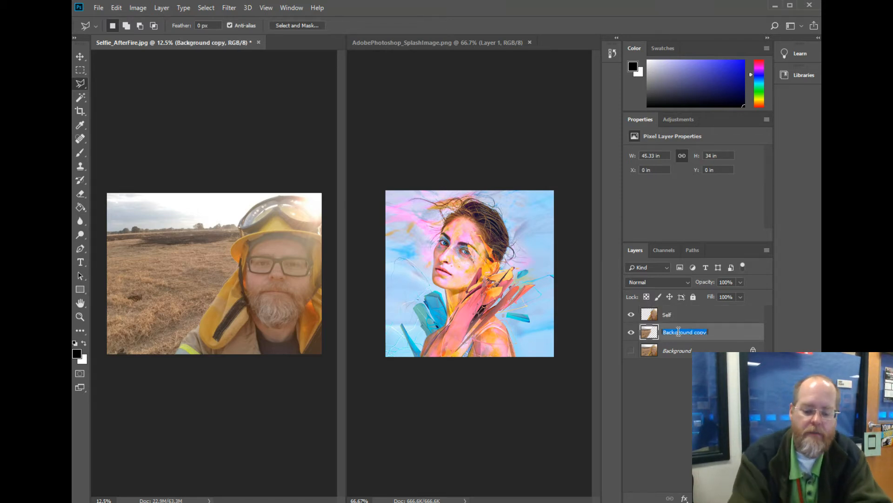
{"action": "type", "text": "Cut Background"}
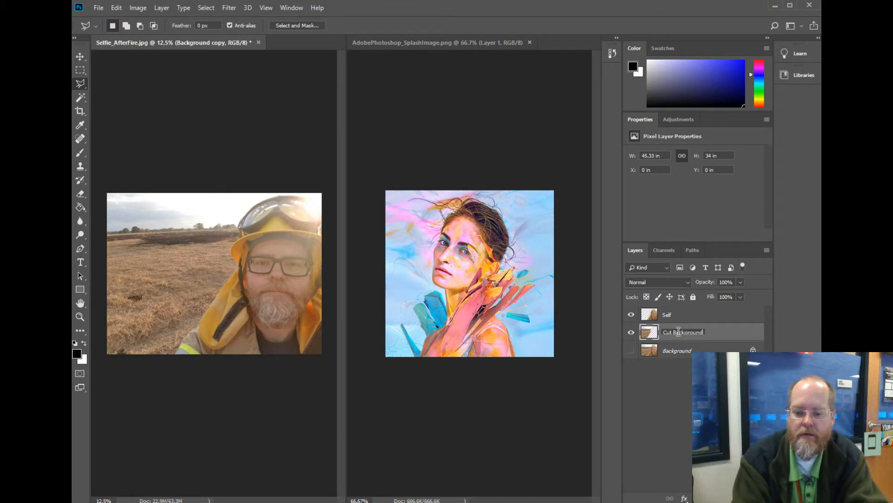
{"action": "key", "text": "Return"}
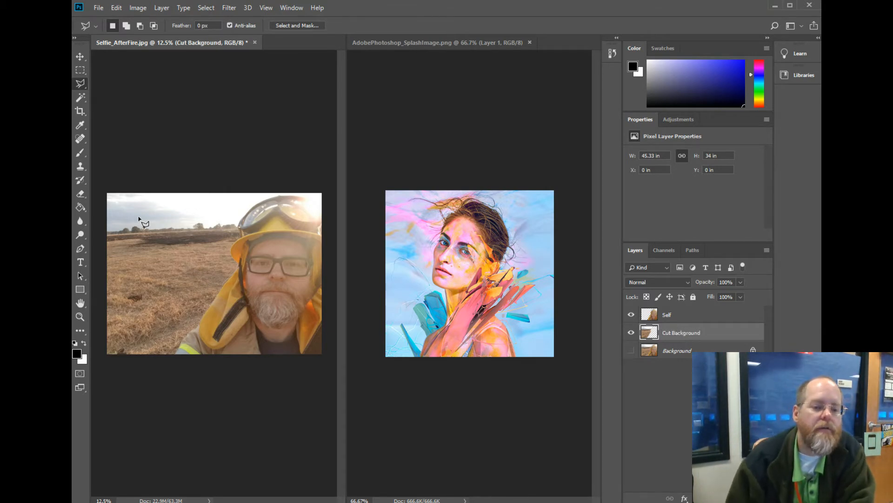
Try the Generate Bump Map filter on the Self layer with a 66% bump and inverted height.
{"action": "left_click", "coordinate": [680, 320]}
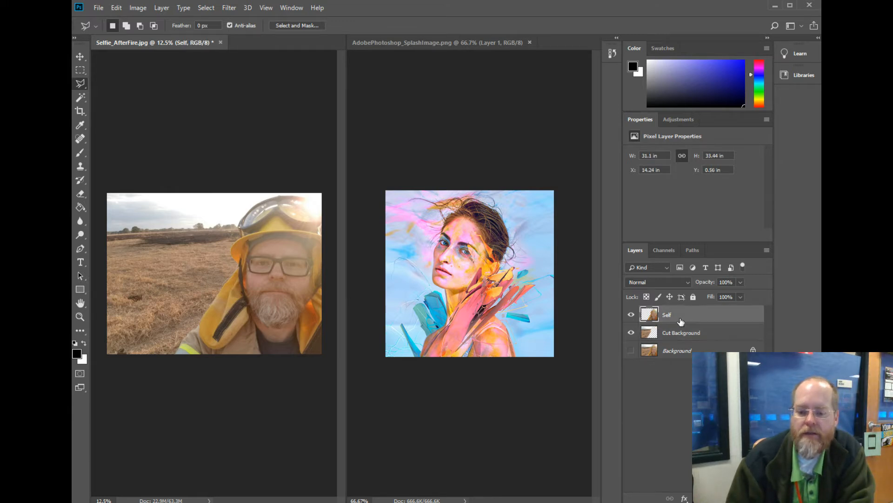
{"action": "left_click", "coordinate": [229, 8]}
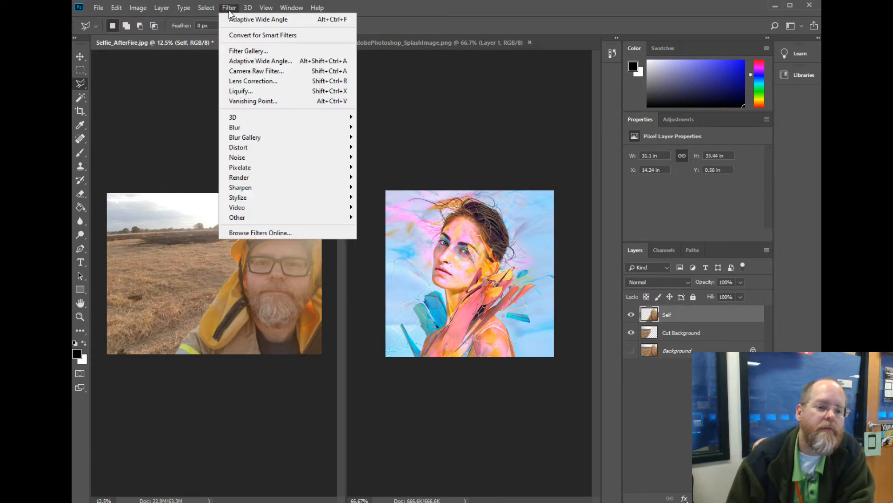
{"action": "mouse_move", "coordinate": [286, 132]}
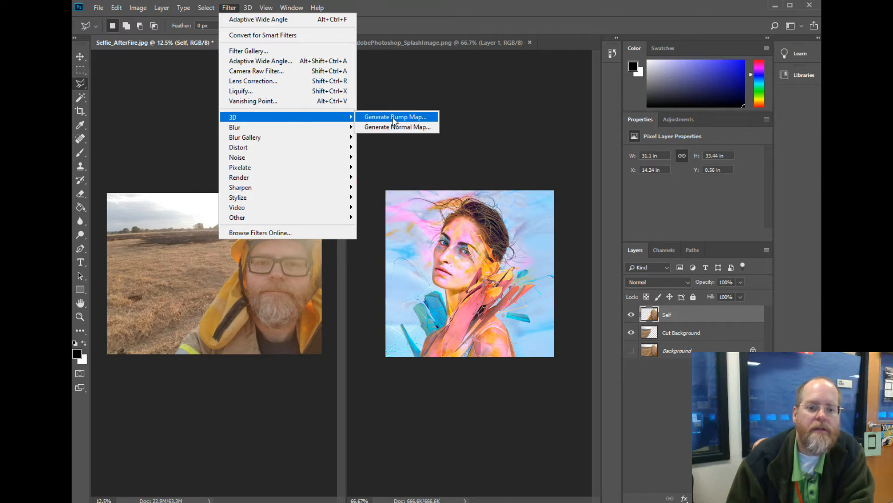
{"action": "left_click", "coordinate": [394, 120]}
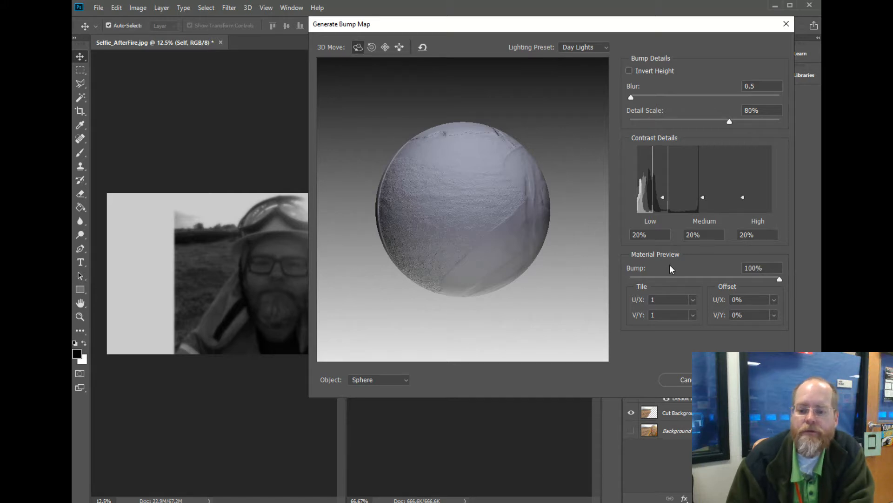
{"action": "left_click_drag", "start_coordinate": [779, 279], "coordinate": [730, 288]}
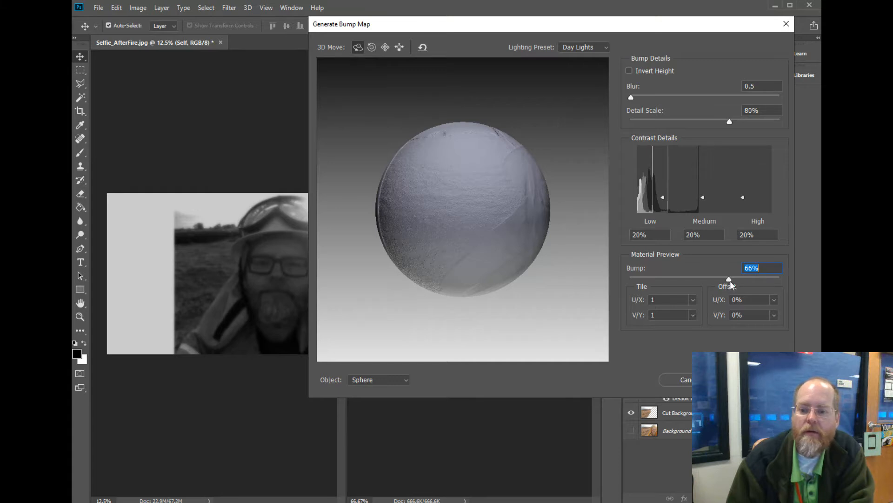
{"action": "left_click", "coordinate": [629, 71]}
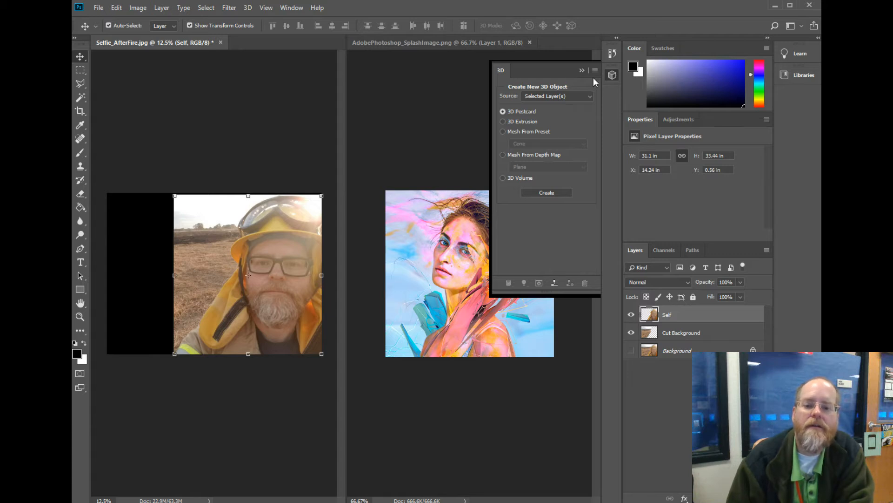
Step back to remove the bump map attempt and put away the new 3D object options.
{"action": "left_click", "coordinate": [119, 8]}
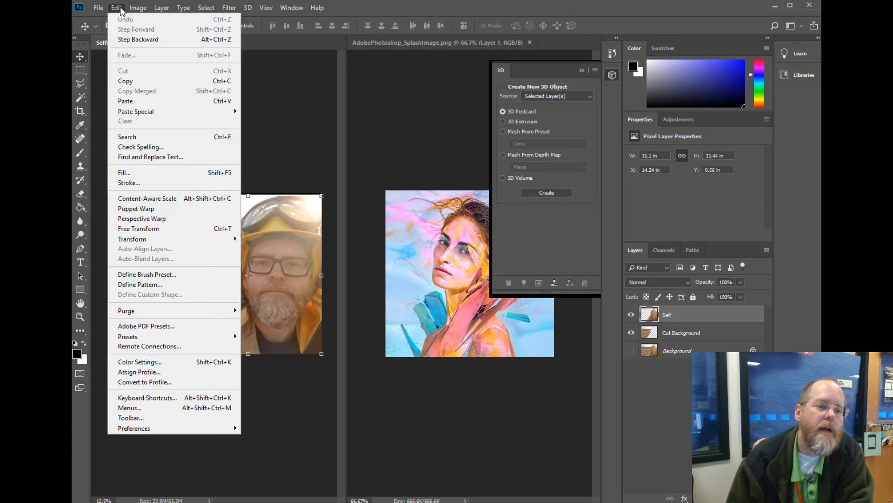
{"action": "left_click", "coordinate": [134, 39]}
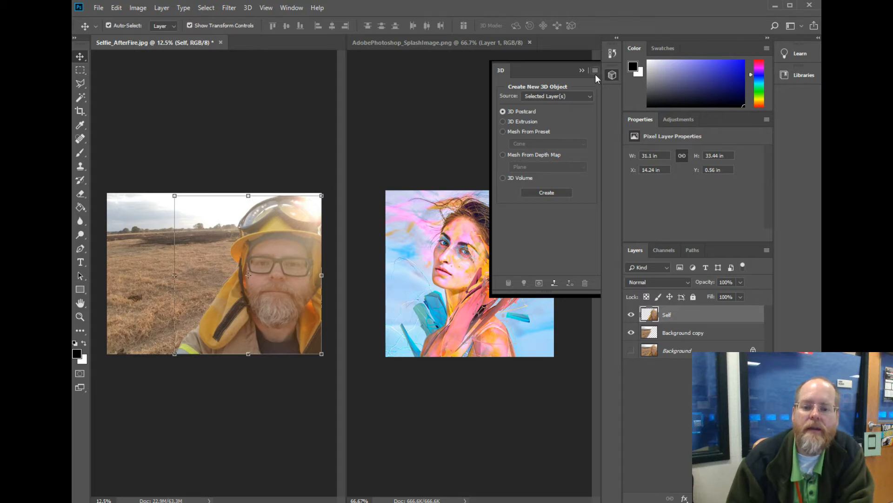
{"action": "left_click", "coordinate": [582, 71]}
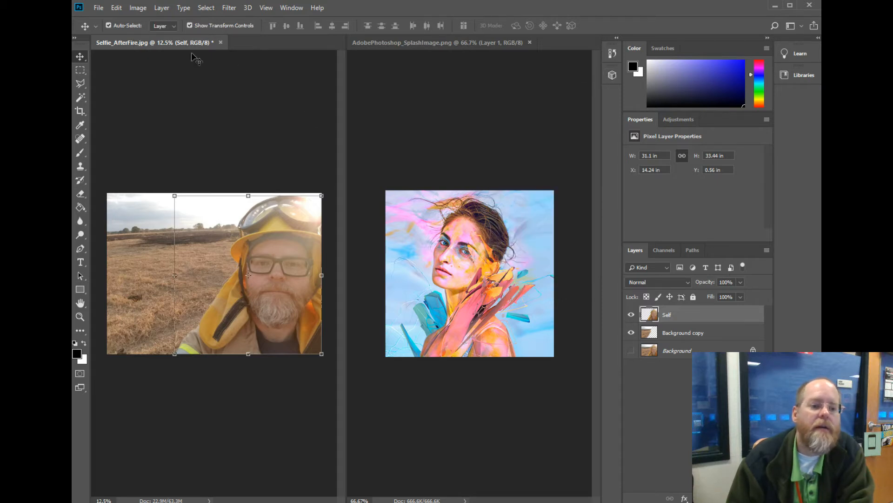
Preview a Gaussian Blur on the whole man in the Self layer with a radius of 34.6 pixels.
{"action": "left_click", "coordinate": [226, 8]}
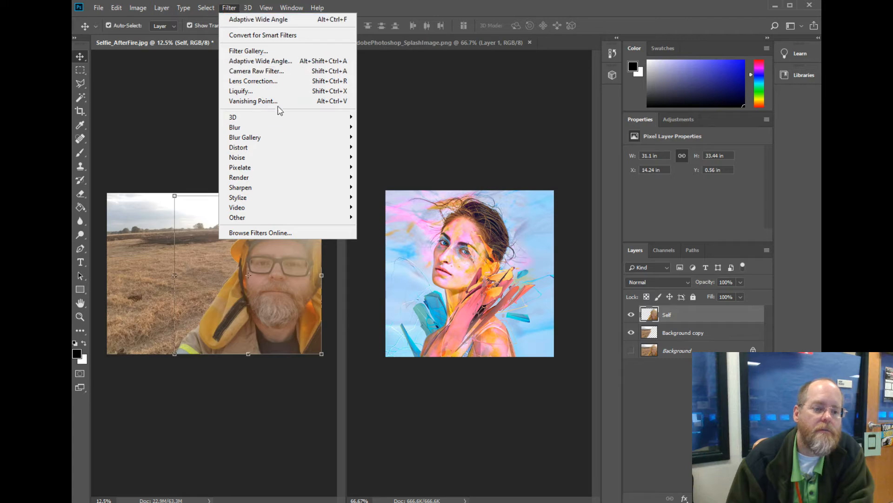
{"action": "mouse_move", "coordinate": [289, 120]}
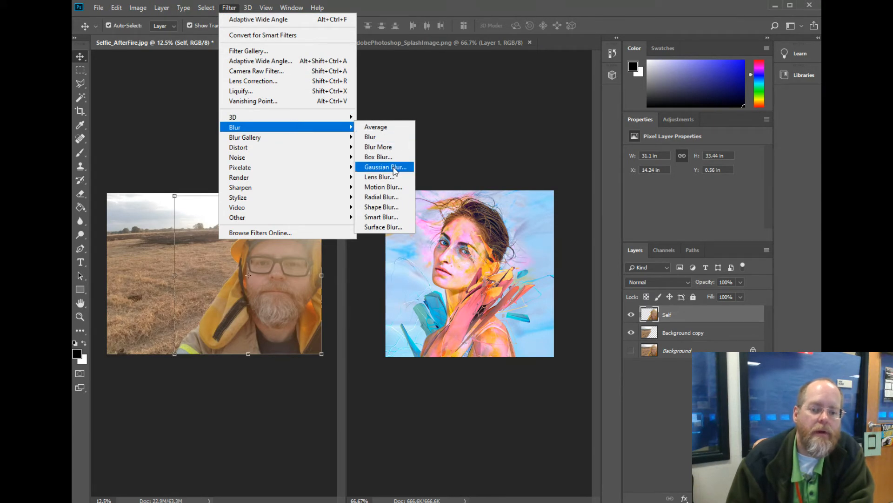
{"action": "left_click", "coordinate": [385, 167]}
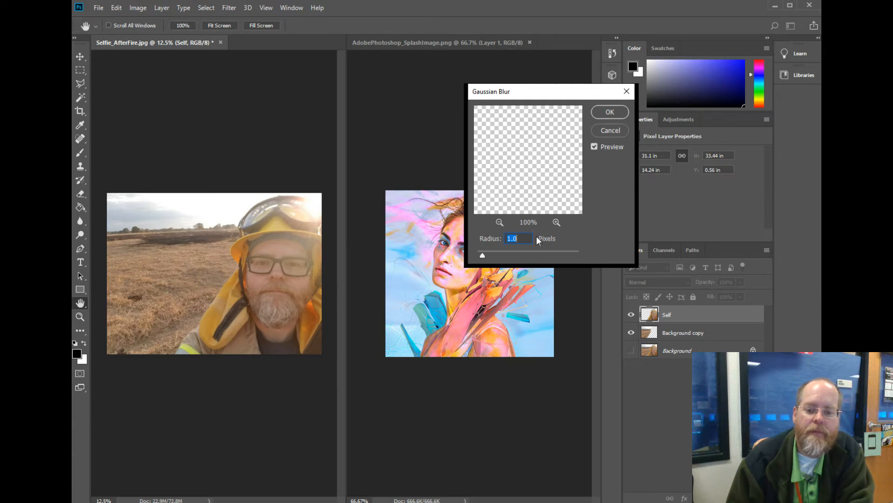
{"action": "left_click", "coordinate": [500, 222]}
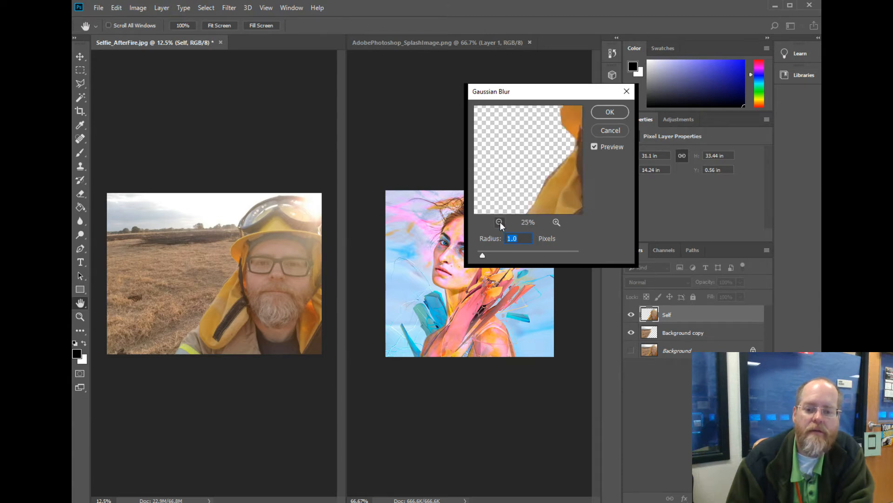
{"action": "left_click", "coordinate": [500, 222]}
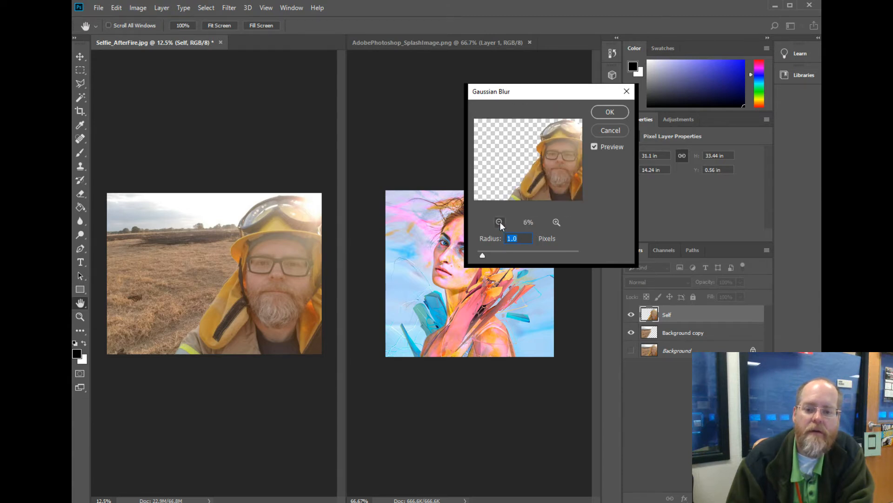
{"action": "left_click", "coordinate": [593, 146]}
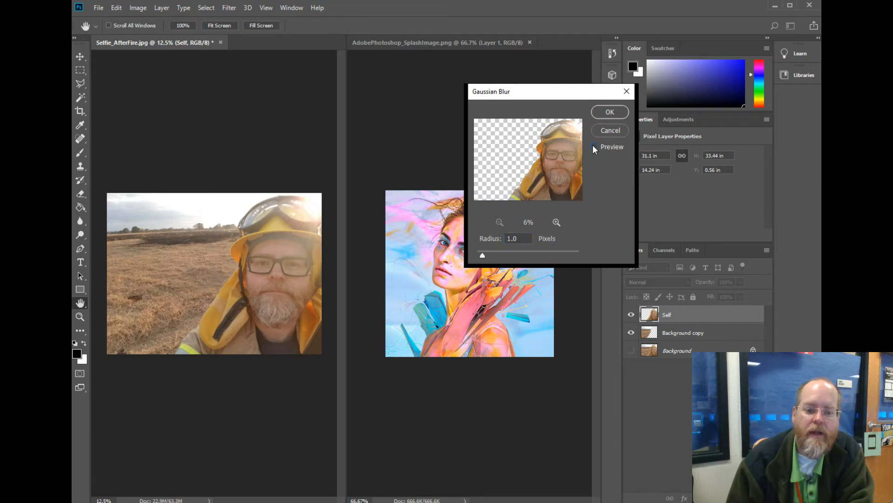
{"action": "left_click_drag", "start_coordinate": [485, 255], "coordinate": [527, 255]}
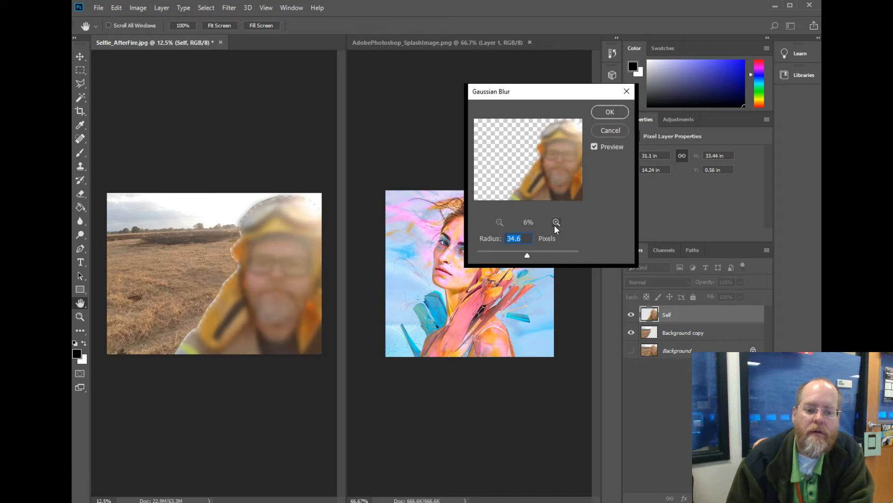
Compare the blur with the original, reduce its radius to 27.7 pixels and apply it to the Self layer.
{"action": "left_click", "coordinate": [594, 147]}
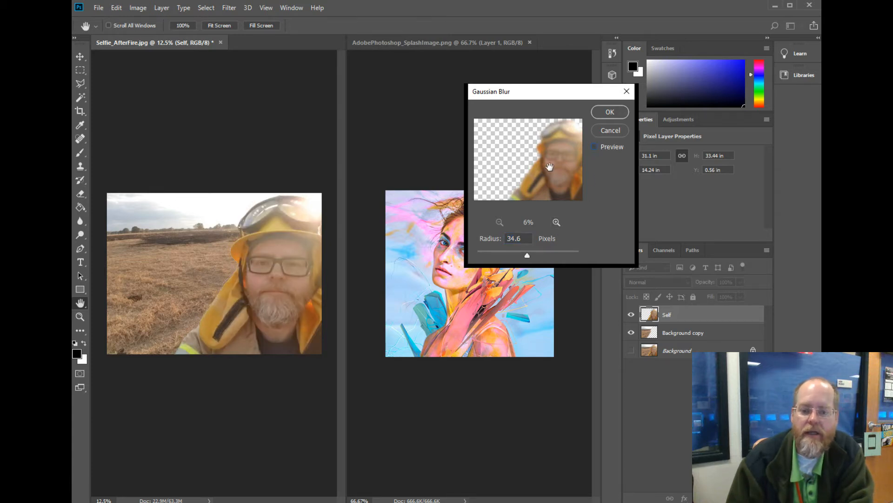
{"action": "left_click", "coordinate": [595, 147]}
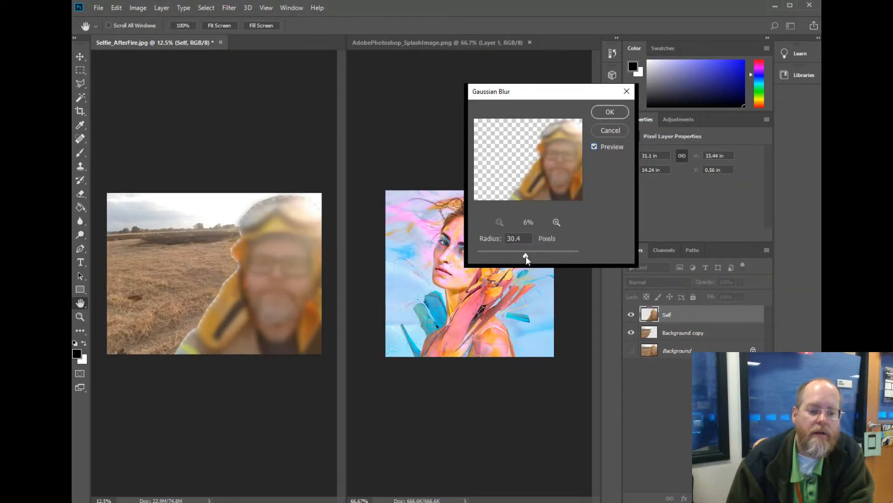
{"action": "left_click_drag", "start_coordinate": [526, 256], "coordinate": [525, 256]}
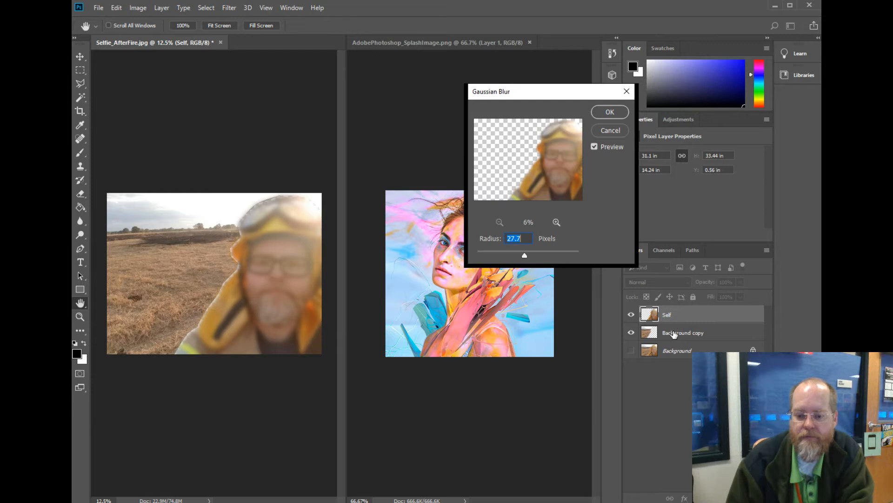
{"action": "left_click", "coordinate": [631, 351]}
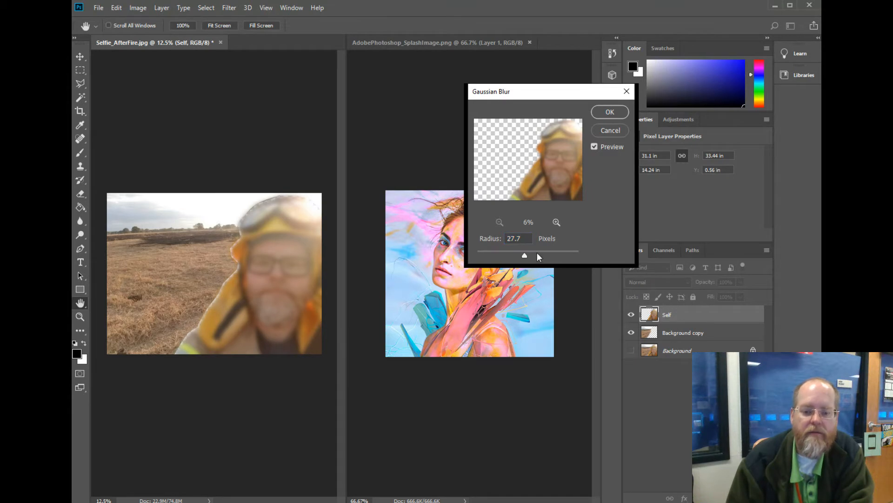
{"action": "left_click", "coordinate": [606, 113]}
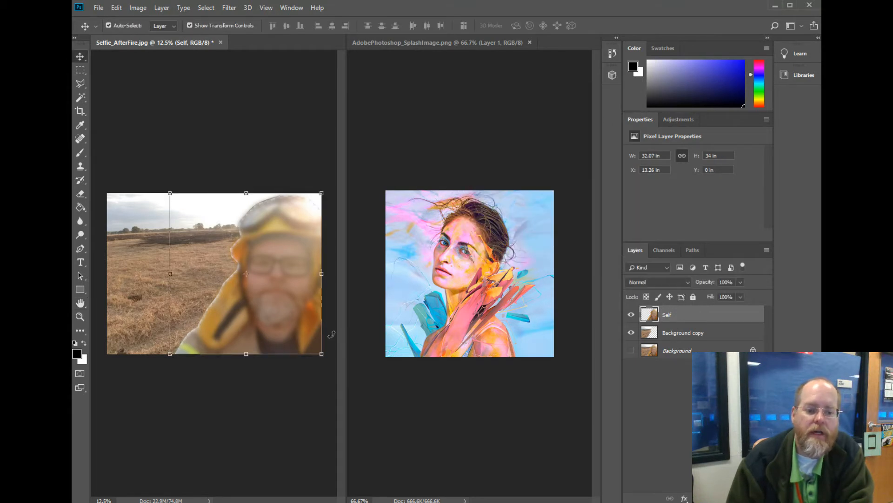
Make the original Background layer visible and undo the Gaussian Blur on the Self layer.
{"action": "left_click", "coordinate": [631, 352]}
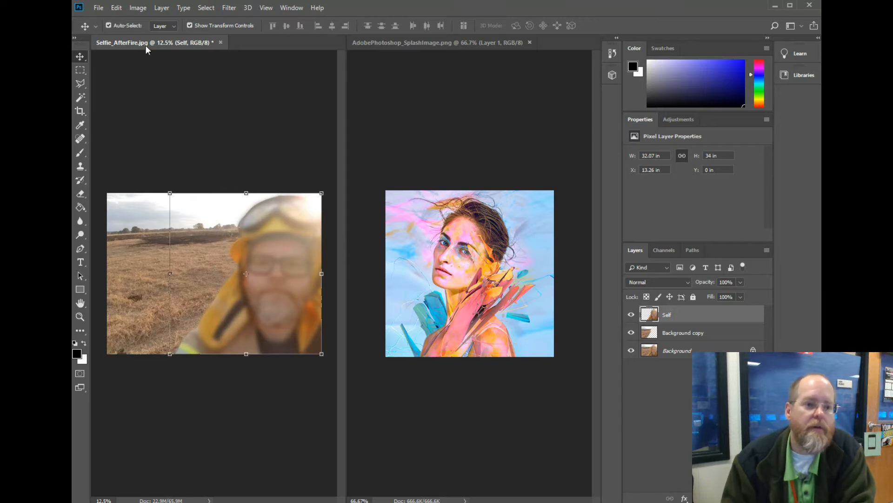
{"action": "left_click", "coordinate": [116, 8]}
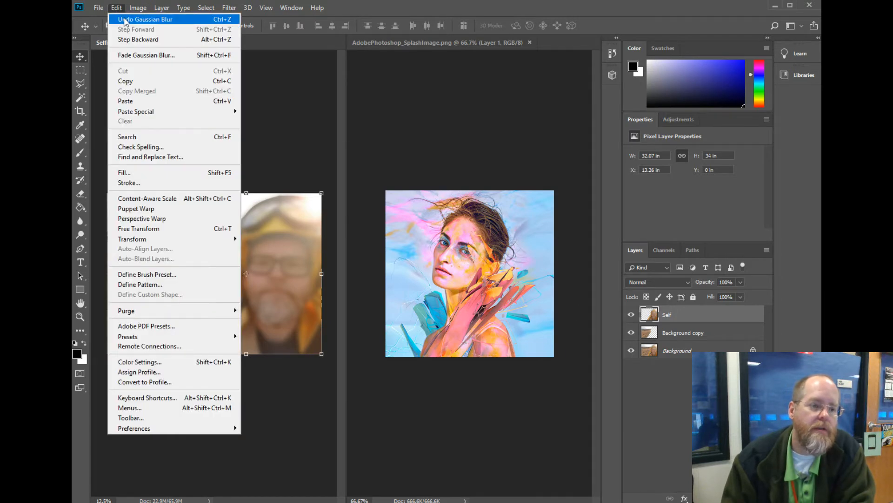
{"action": "left_click", "coordinate": [124, 19]}
{"action": "left_click", "coordinate": [116, 8]}
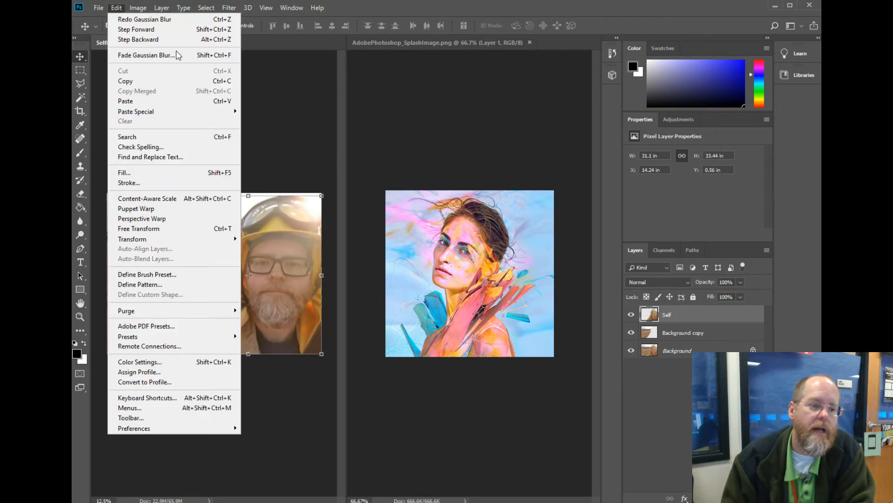
{"action": "left_click", "coordinate": [351, 8]}
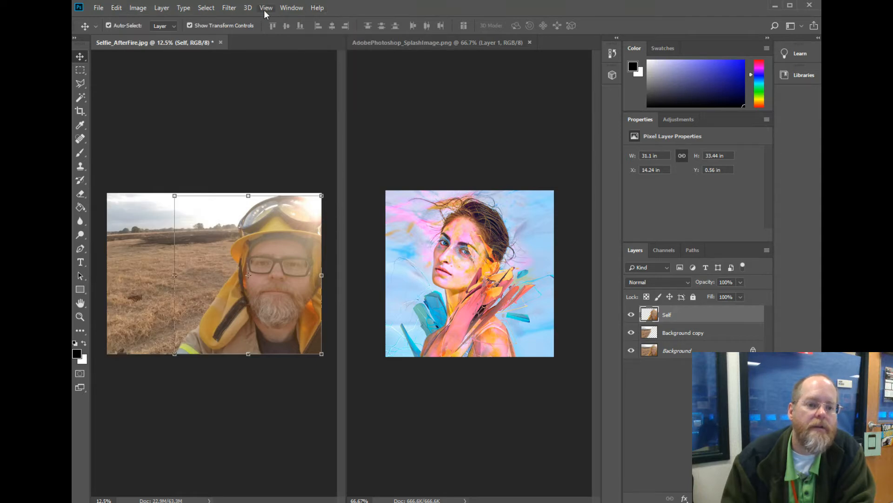
Try the Ripple distortion on the Self layer at a reduced preview zoom and undo it.
{"action": "left_click", "coordinate": [229, 8]}
{"action": "mouse_move", "coordinate": [309, 154]}
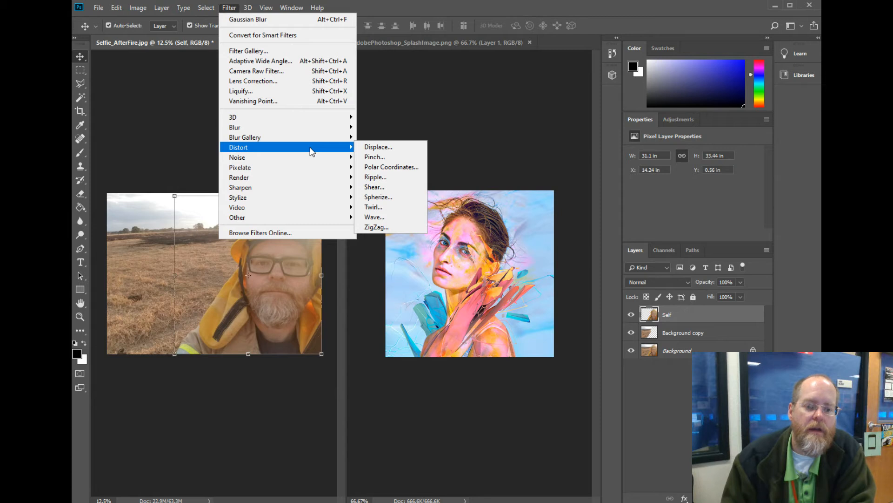
{"action": "left_click", "coordinate": [375, 177]}
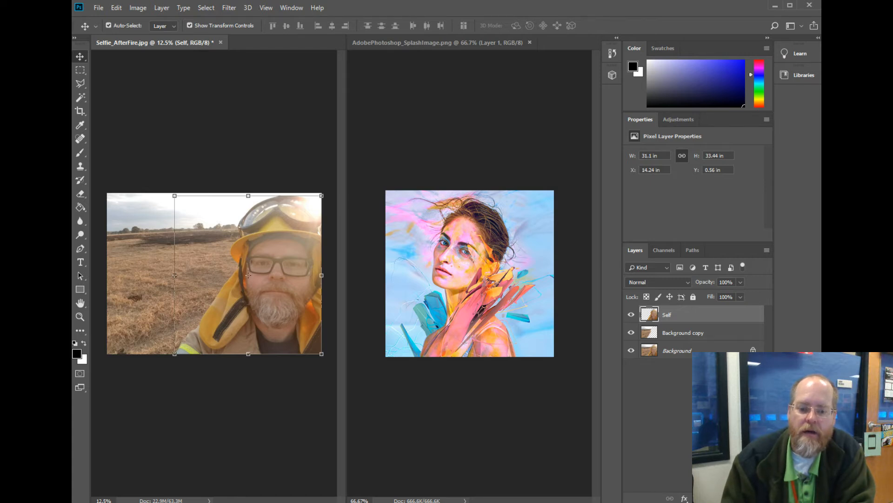
{"action": "left_click", "coordinate": [481, 247]}
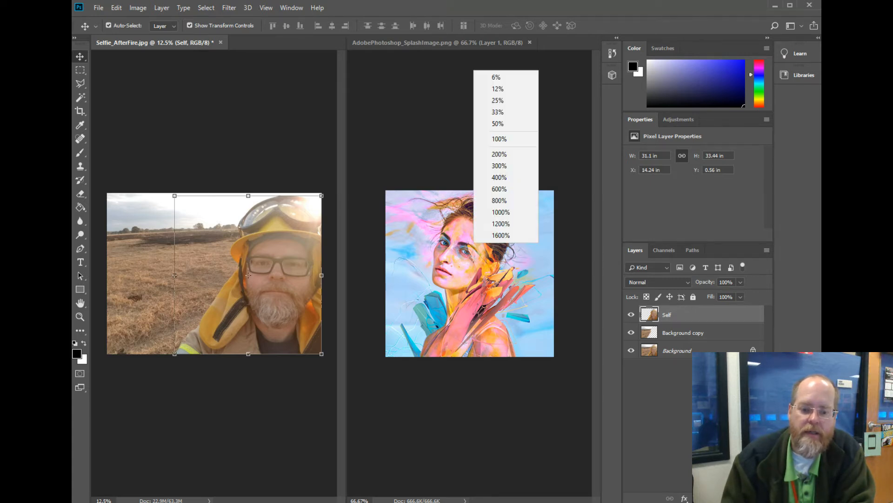
{"action": "left_click", "coordinate": [502, 91]}
{"action": "left_click", "coordinate": [482, 247]}
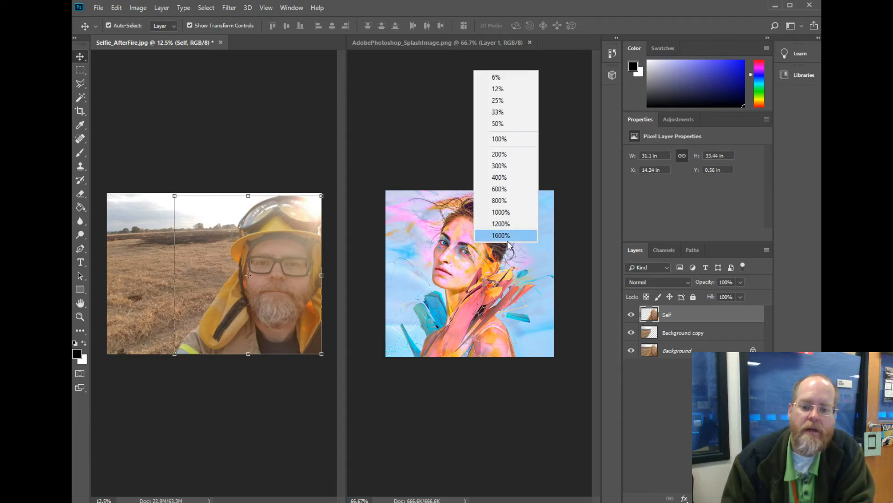
{"action": "left_click", "coordinate": [495, 84]}
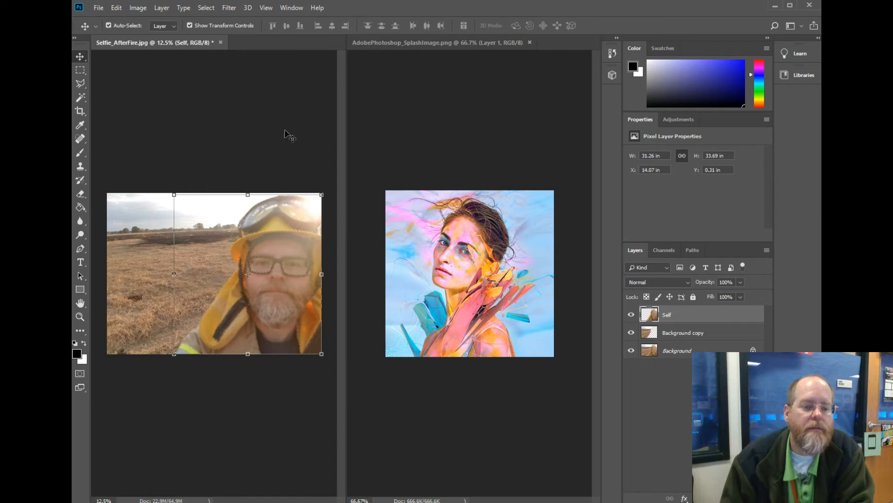
{"action": "left_click", "coordinate": [116, 8]}
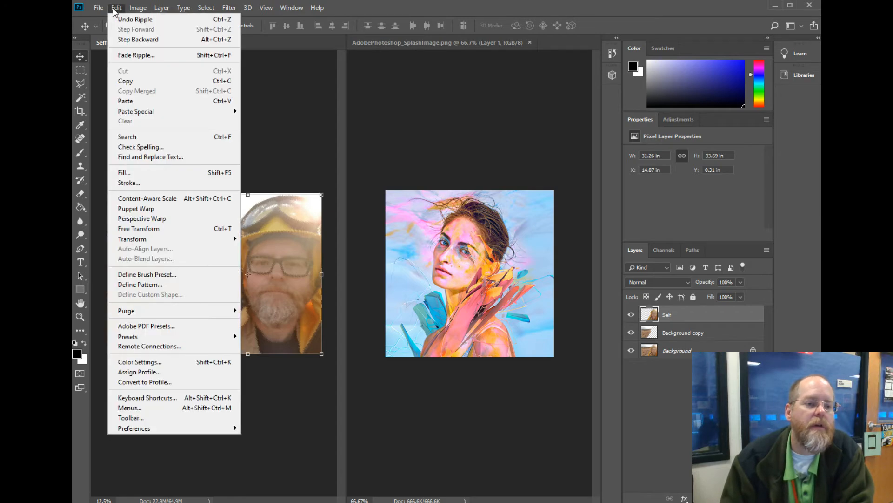
{"action": "left_click", "coordinate": [126, 40]}
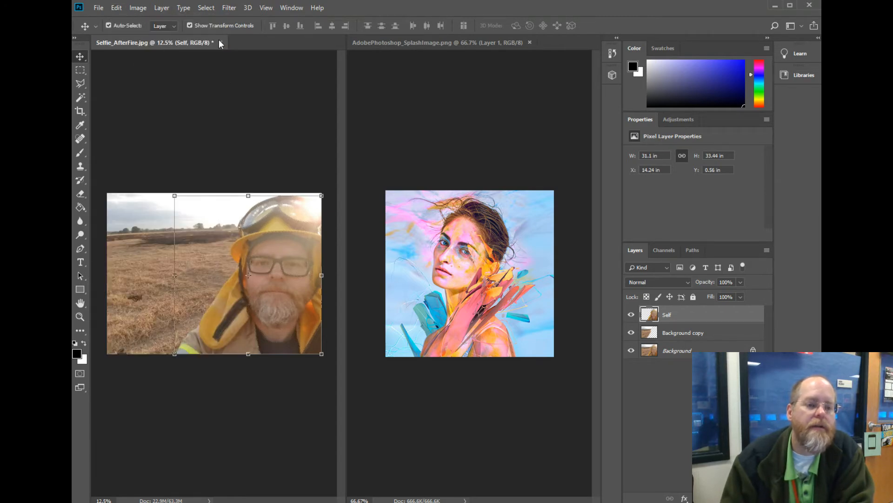
Preview Dust & Scratches on the whole man in the Self layer with a radius of 32 pixels and a threshold of 24 levels.
{"action": "left_click", "coordinate": [229, 8]}
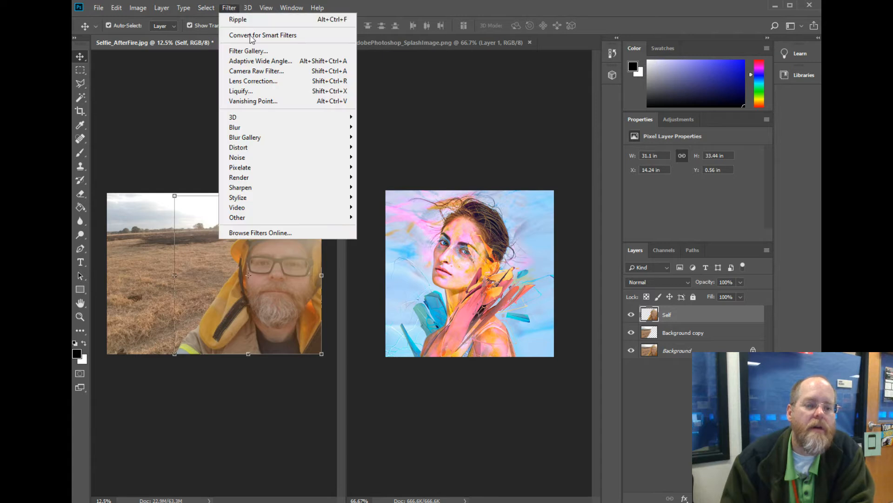
{"action": "mouse_move", "coordinate": [314, 162]}
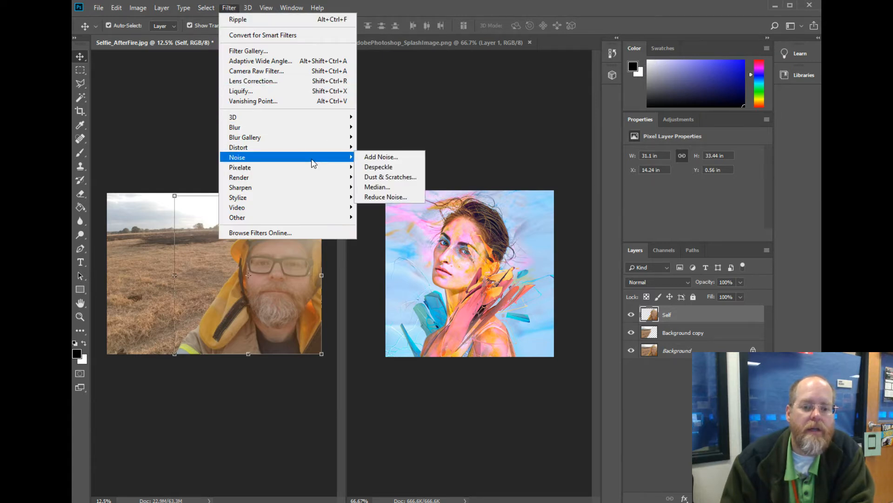
{"action": "left_click", "coordinate": [378, 177]}
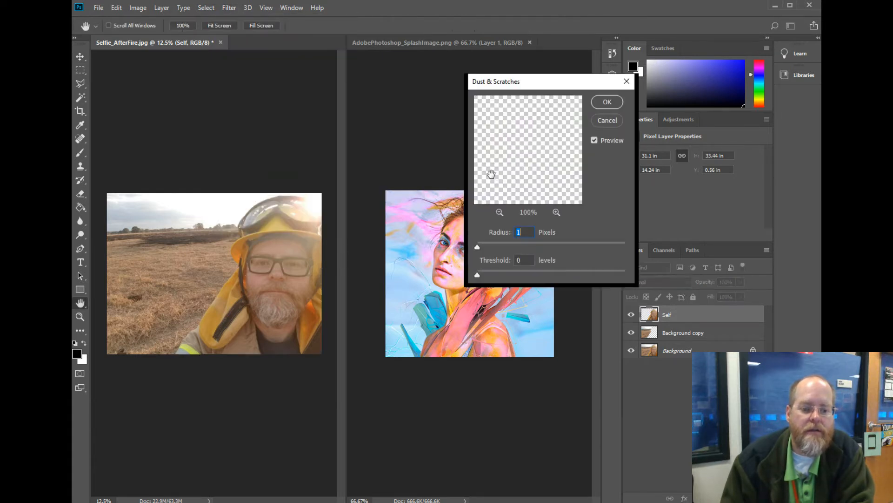
{"action": "left_click", "coordinate": [499, 212]}
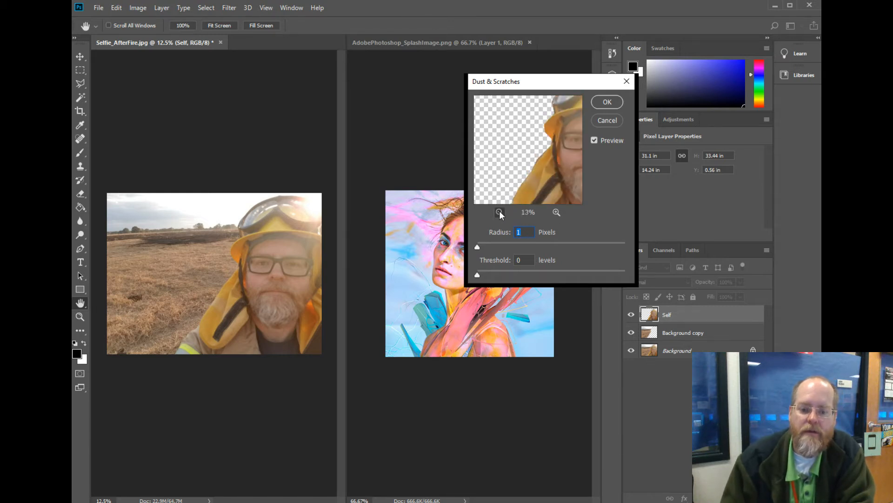
{"action": "left_click", "coordinate": [500, 212]}
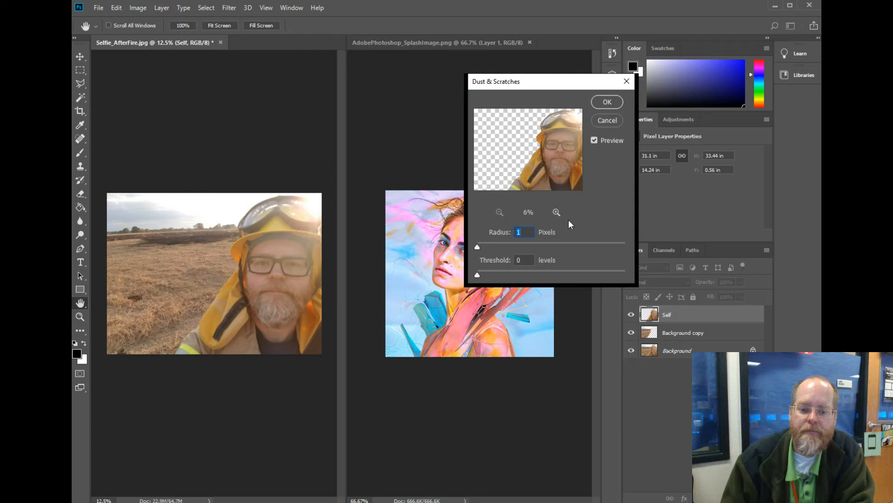
{"action": "left_click", "coordinate": [556, 212]}
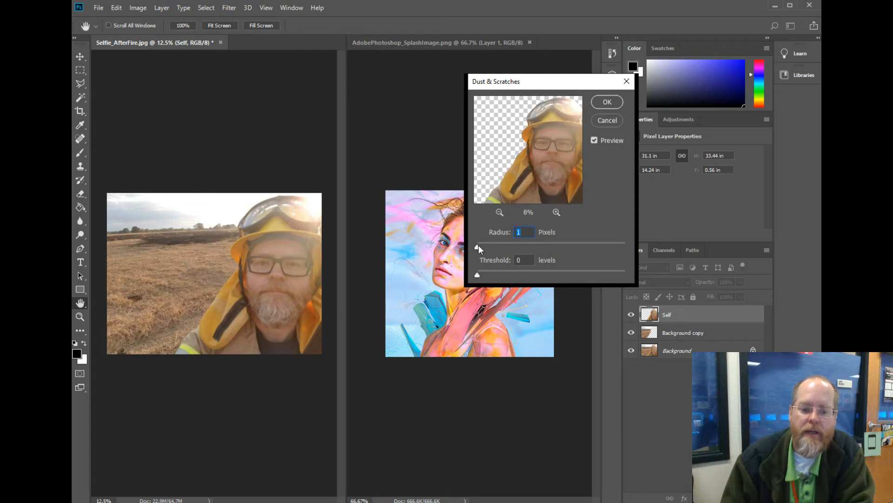
{"action": "left_click_drag", "start_coordinate": [483, 247], "coordinate": [497, 275]}
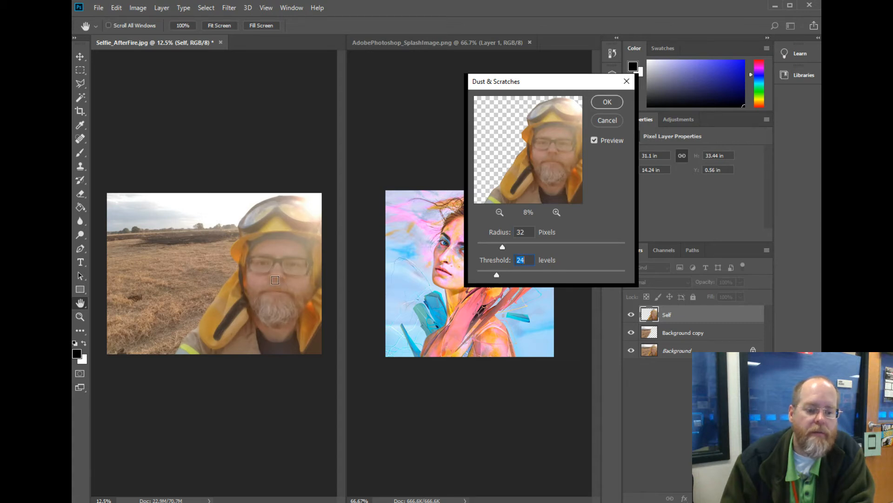
Compare higher Dust & Scratches thresholds, apply the filter to the Self layer at 40 levels and undo it.
{"action": "left_click_drag", "start_coordinate": [496, 275], "coordinate": [544, 276]}
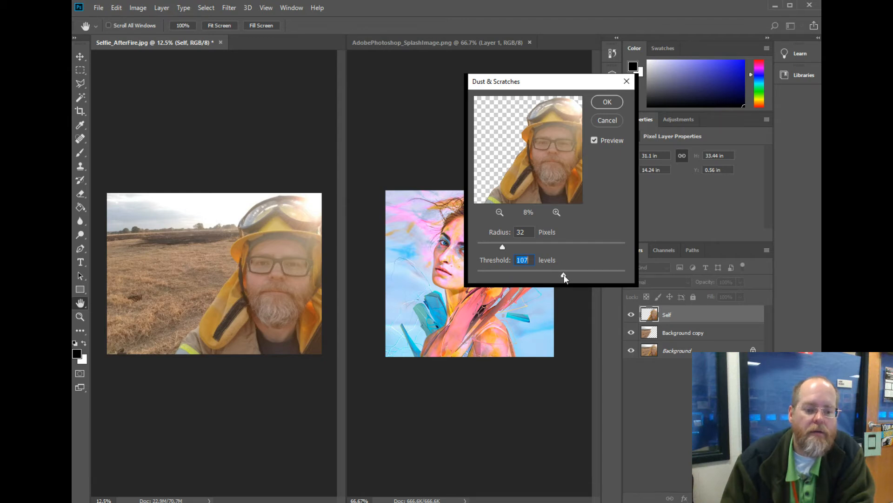
{"action": "left_click_drag", "start_coordinate": [563, 276], "coordinate": [510, 273]}
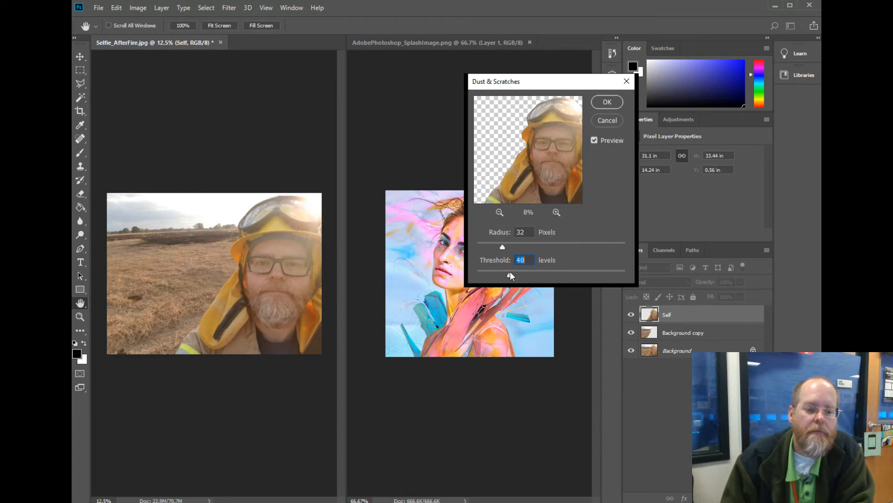
{"action": "left_click", "coordinate": [607, 102]}
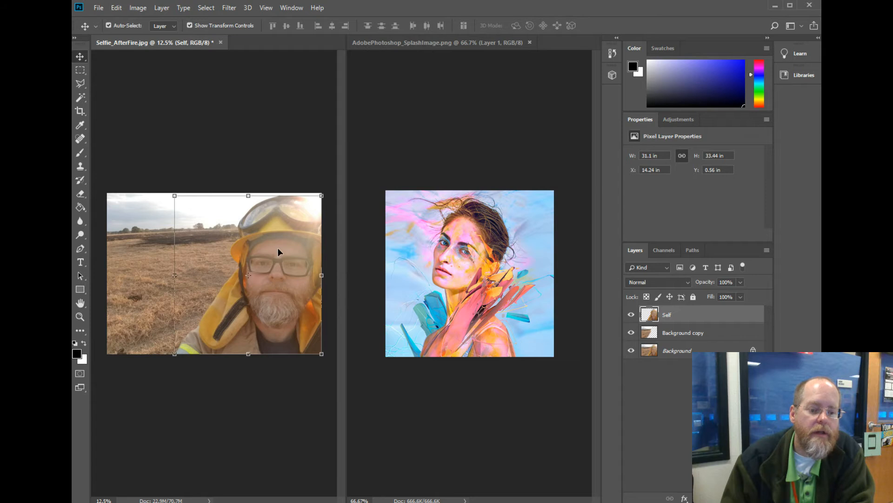
{"action": "left_click", "coordinate": [116, 8]}
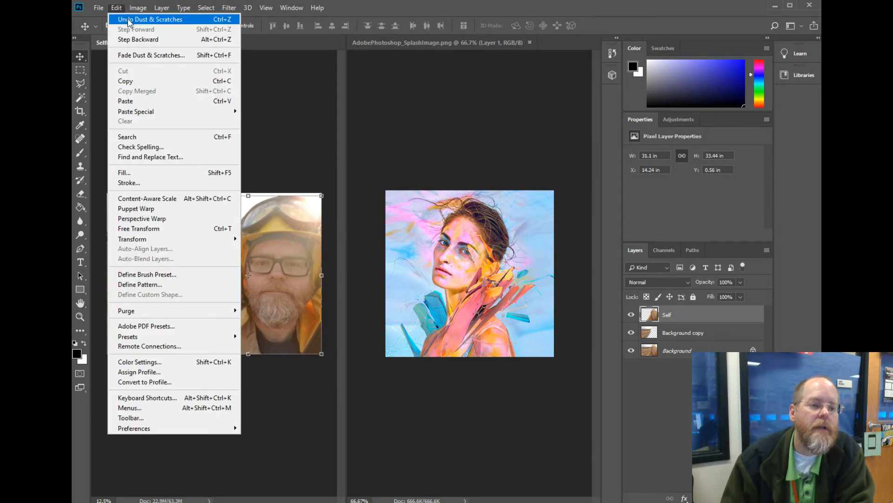
{"action": "left_click", "coordinate": [129, 20]}
Try to render a flame on the Self layer.
{"action": "left_click", "coordinate": [229, 8]}
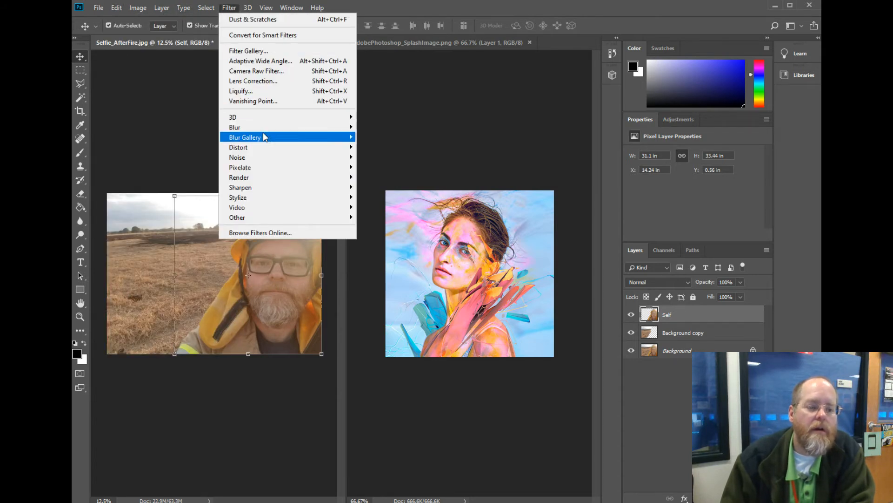
{"action": "mouse_move", "coordinate": [315, 181]}
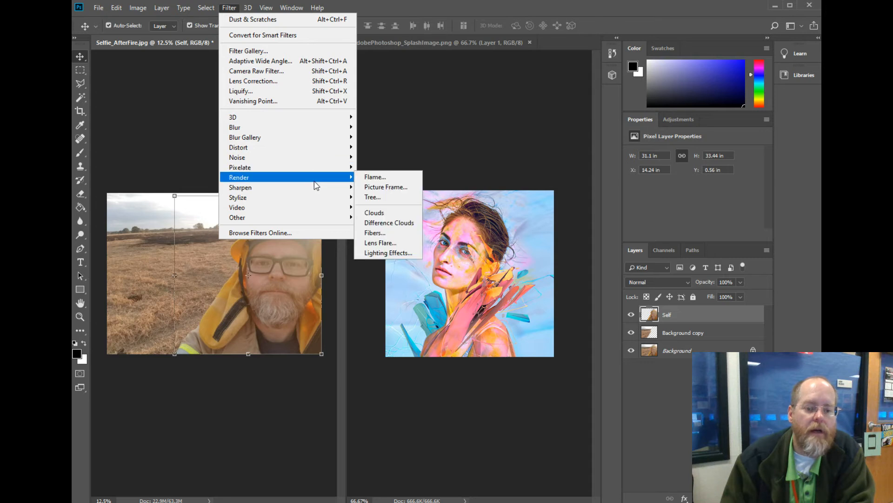
{"action": "left_click", "coordinate": [364, 177]}
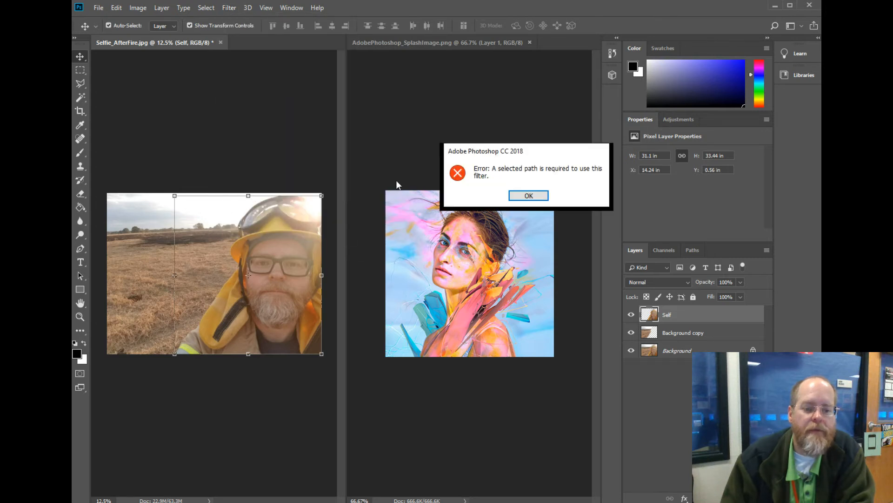
{"action": "left_click", "coordinate": [514, 199]}
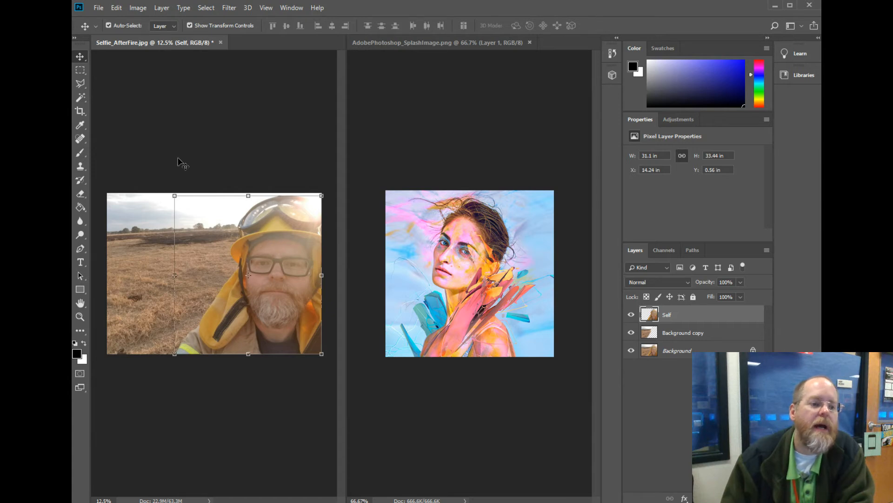
Outline the man's face in the selfie with a straight-edged Polygonal Lasso selection.
{"action": "left_click", "coordinate": [83, 85]}
{"action": "left_click", "coordinate": [270, 244]}
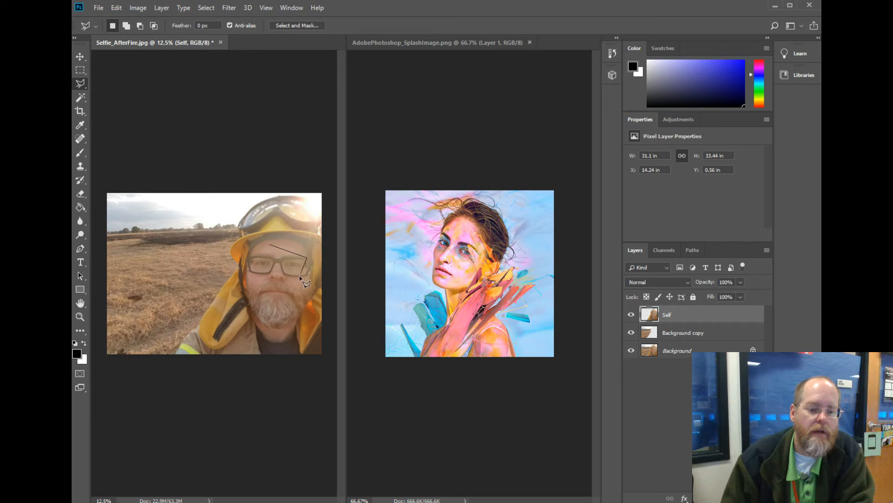
{"action": "left_click", "coordinate": [296, 299]}
{"action": "left_click", "coordinate": [270, 322]}
{"action": "left_click", "coordinate": [245, 274]}
{"action": "left_click", "coordinate": [270, 246]}
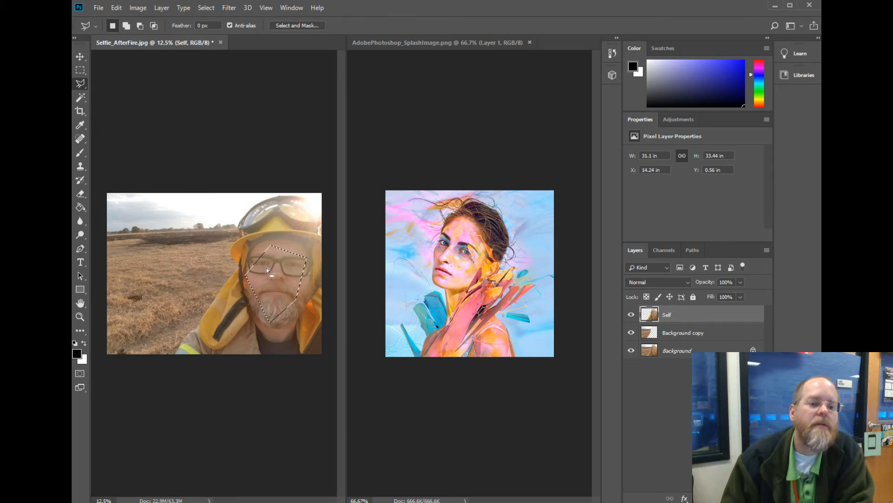
Try to render a flame using the face selection on the Self layer and clear the selection.
{"action": "left_click", "coordinate": [228, 8]}
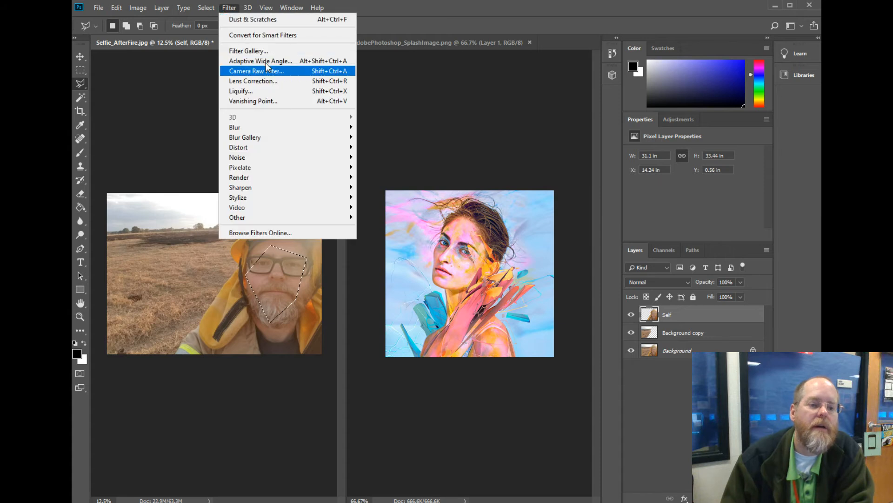
{"action": "mouse_move", "coordinate": [295, 179]}
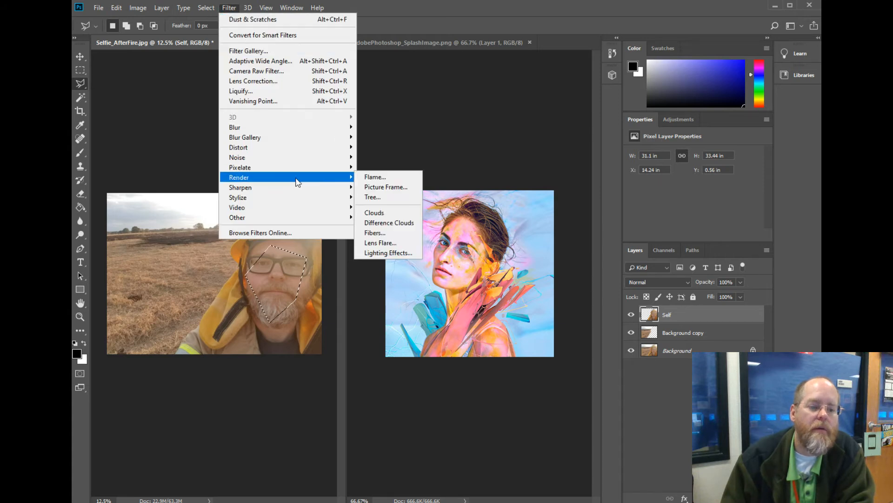
{"action": "left_click", "coordinate": [372, 176]}
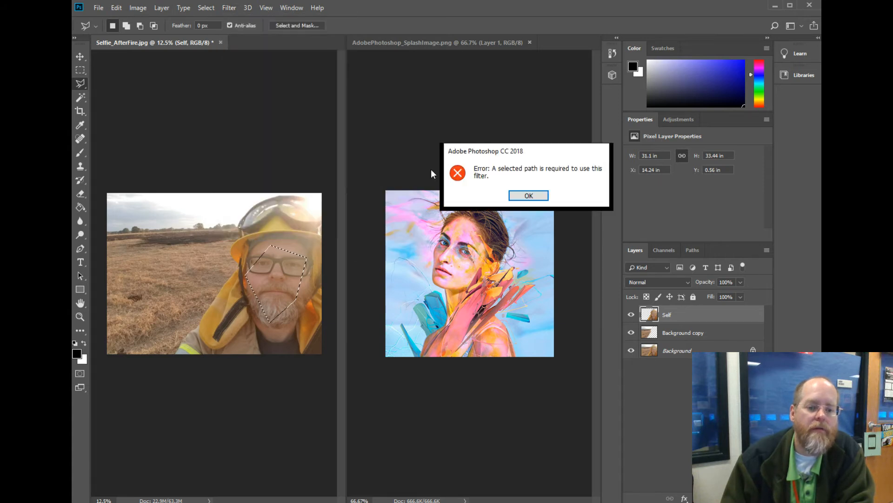
{"action": "left_click", "coordinate": [537, 198]}
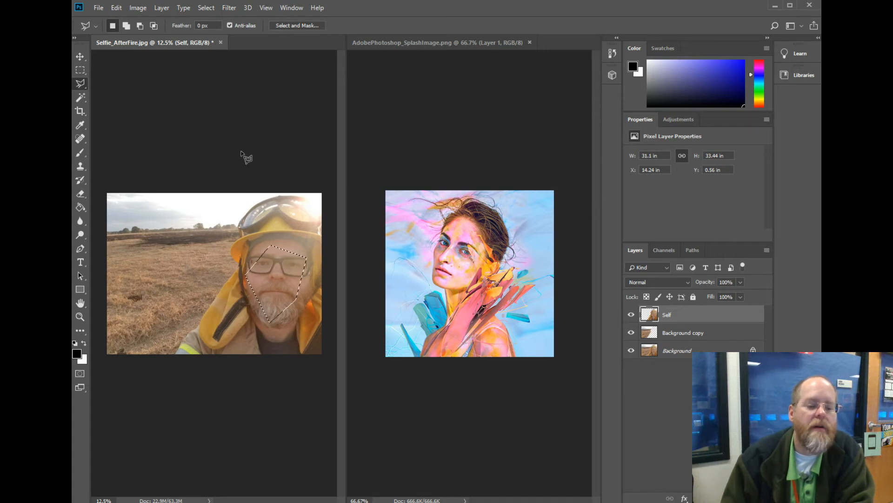
{"action": "left_click", "coordinate": [80, 70]}
{"action": "left_click", "coordinate": [278, 267]}
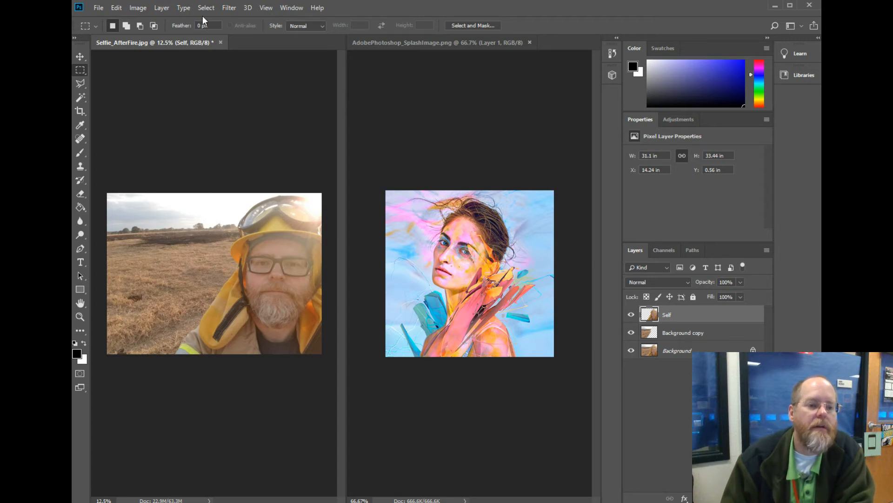
Try the Crystallize filter on the Self layer and undo it.
{"action": "left_click", "coordinate": [237, 10]}
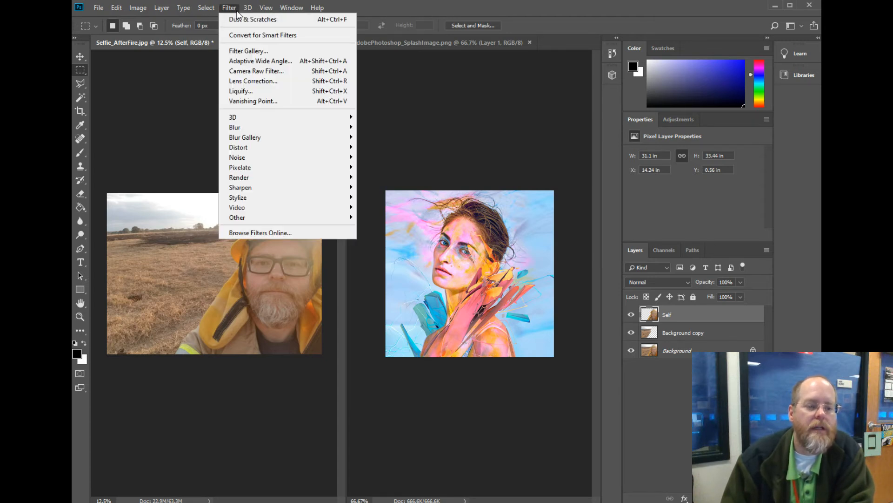
{"action": "mouse_move", "coordinate": [314, 159]}
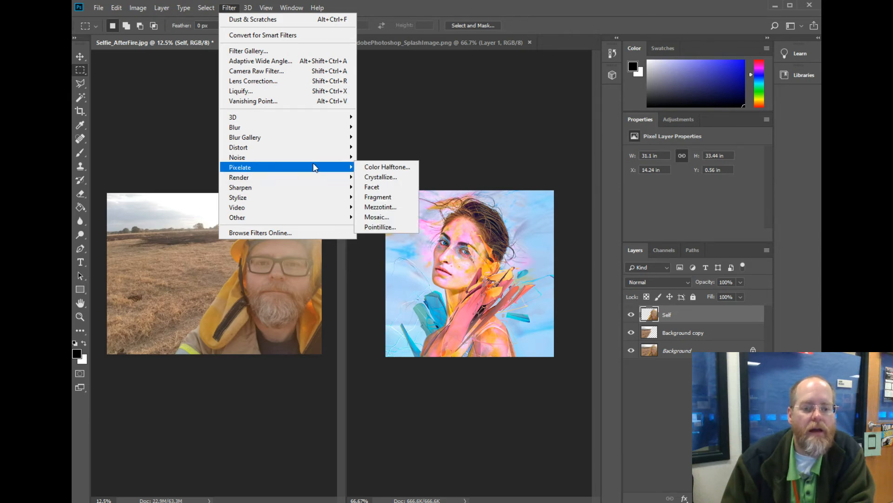
{"action": "left_click", "coordinate": [398, 177]}
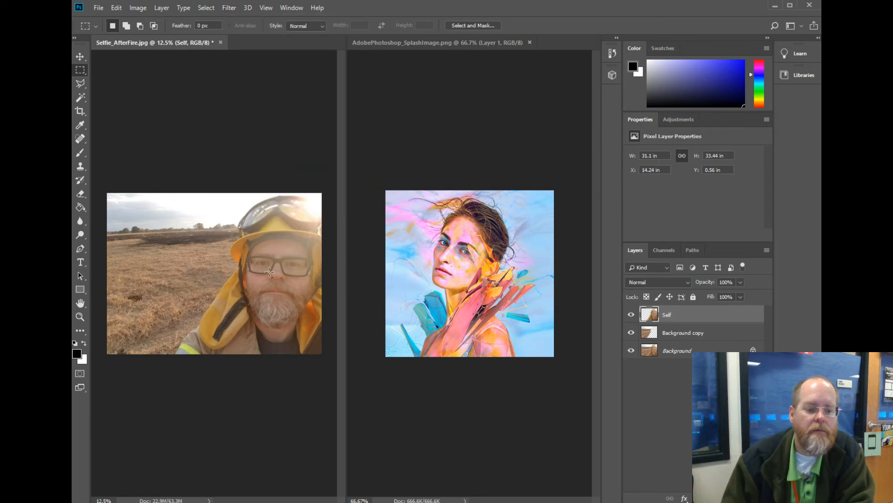
{"action": "left_click", "coordinate": [118, 8]}
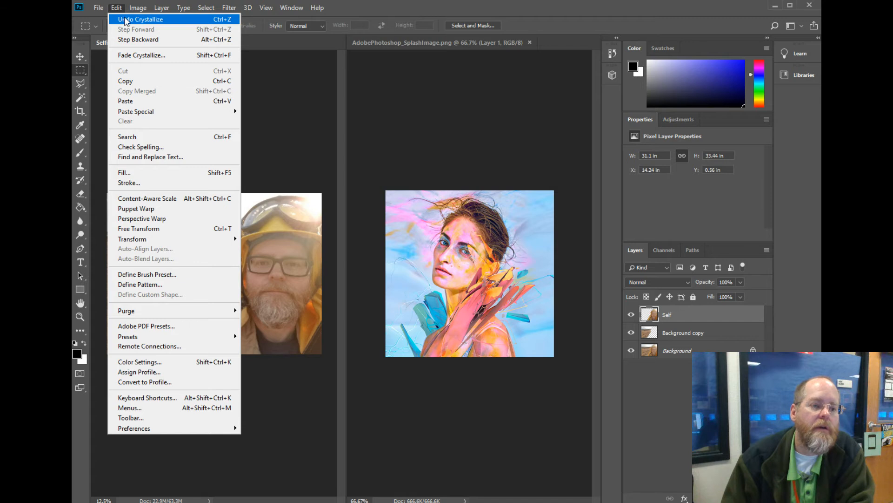
{"action": "left_click", "coordinate": [126, 20]}
Try the Fragment filter on the Self layer and undo it.
{"action": "left_click", "coordinate": [229, 8]}
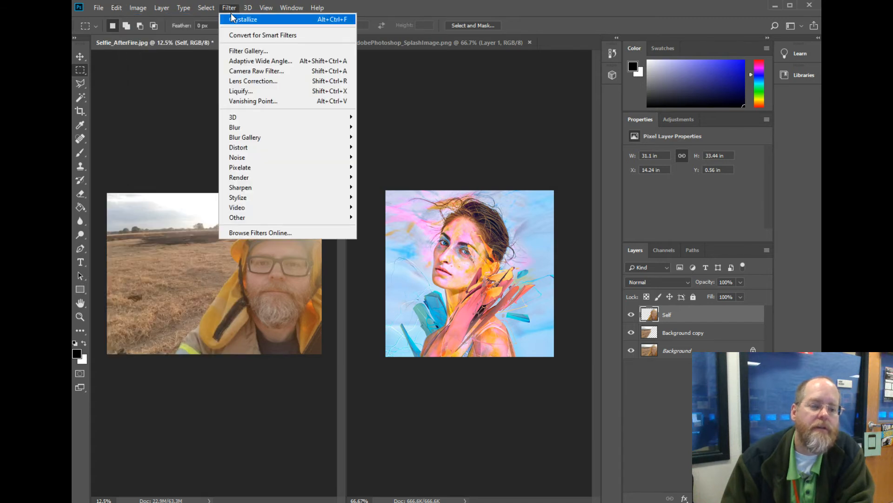
{"action": "mouse_move", "coordinate": [321, 174]}
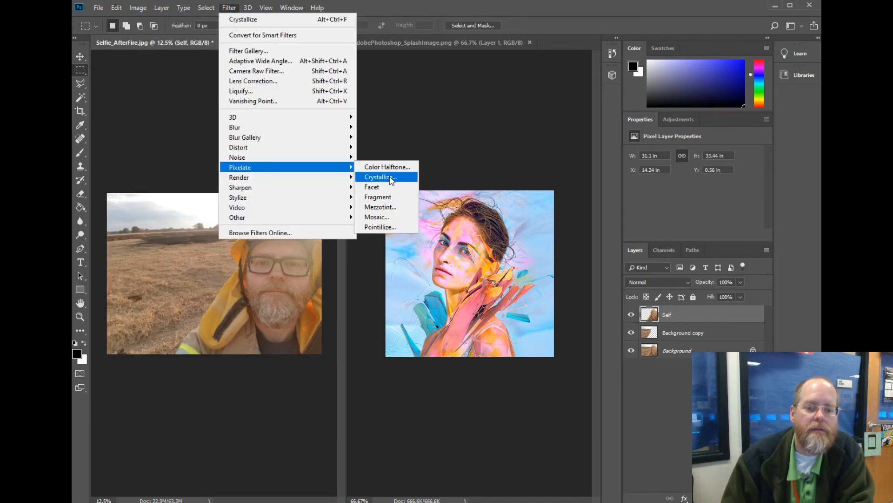
{"action": "left_click", "coordinate": [395, 198]}
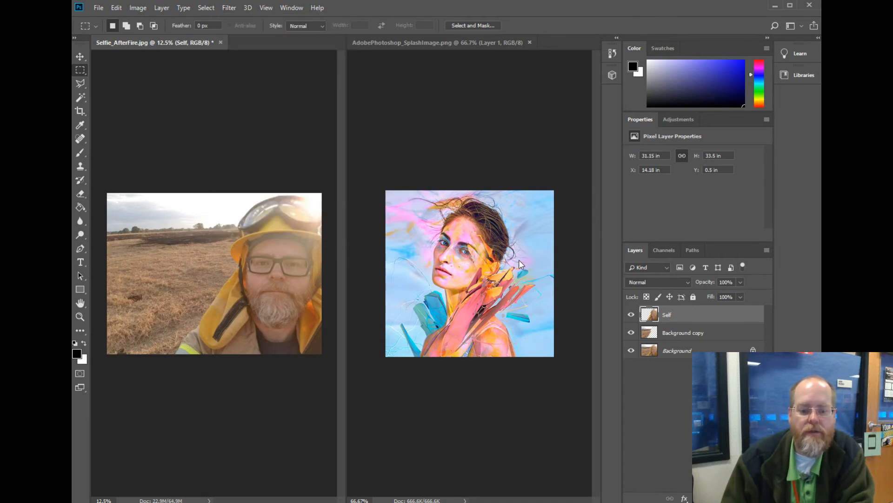
{"action": "left_click", "coordinate": [116, 7]}
{"action": "left_click", "coordinate": [126, 16]}
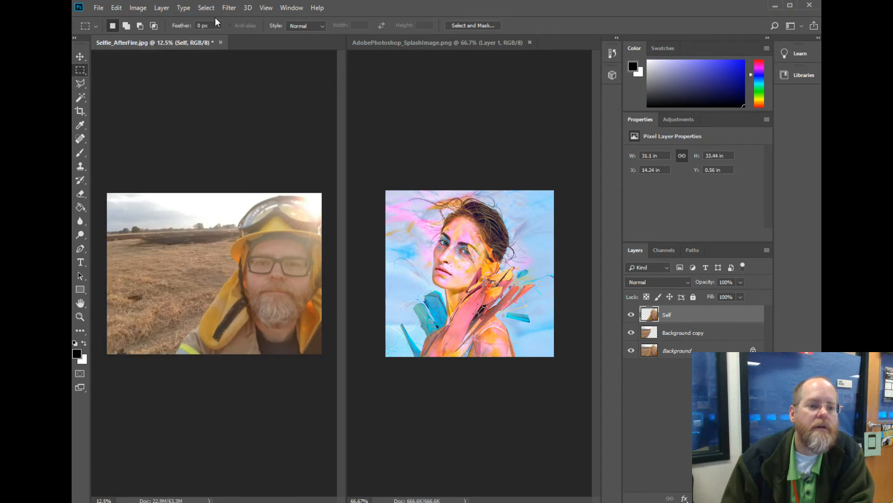
Apply a posterized Filter Gallery effect to the Self layer, trying a green glow colour in the gallery along the way.
{"action": "left_click", "coordinate": [229, 7]}
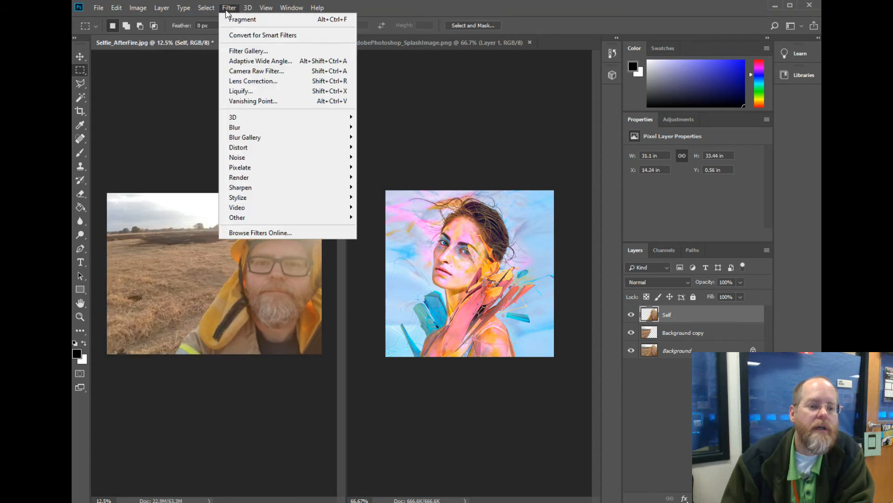
{"action": "left_click", "coordinate": [262, 51]}
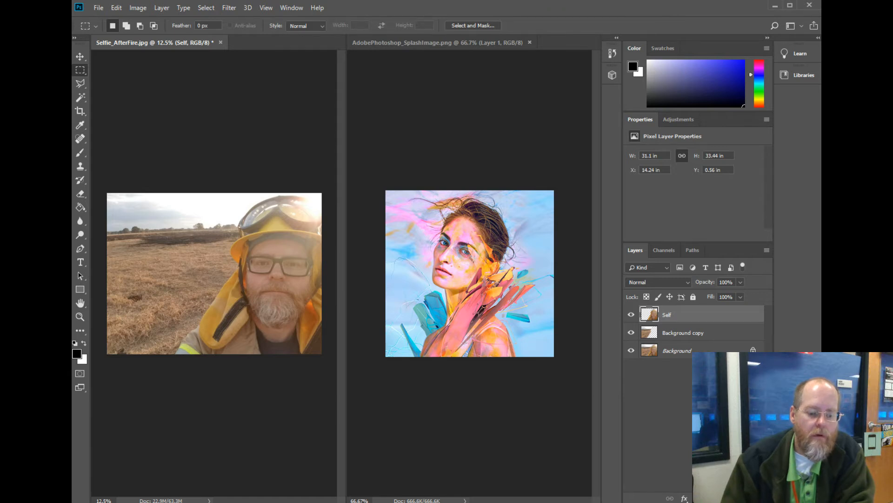
{"action": "right_click", "coordinate": [150, 262]}
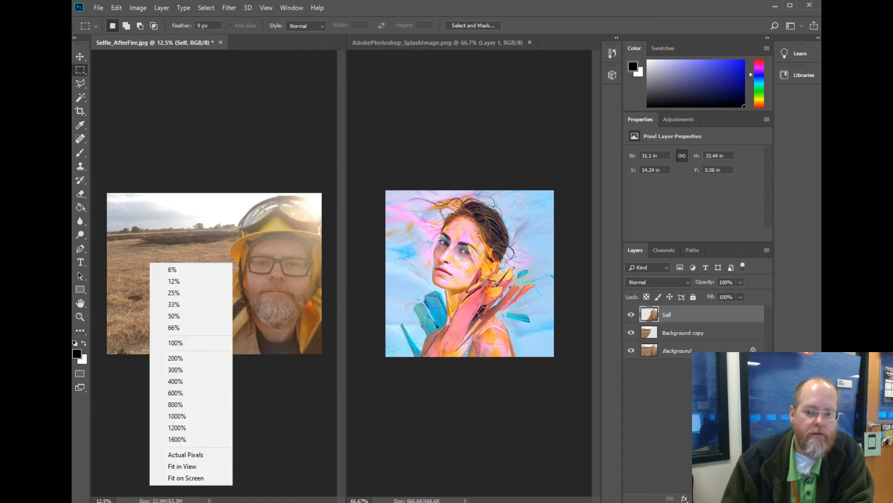
{"action": "left_click", "coordinate": [193, 477]}
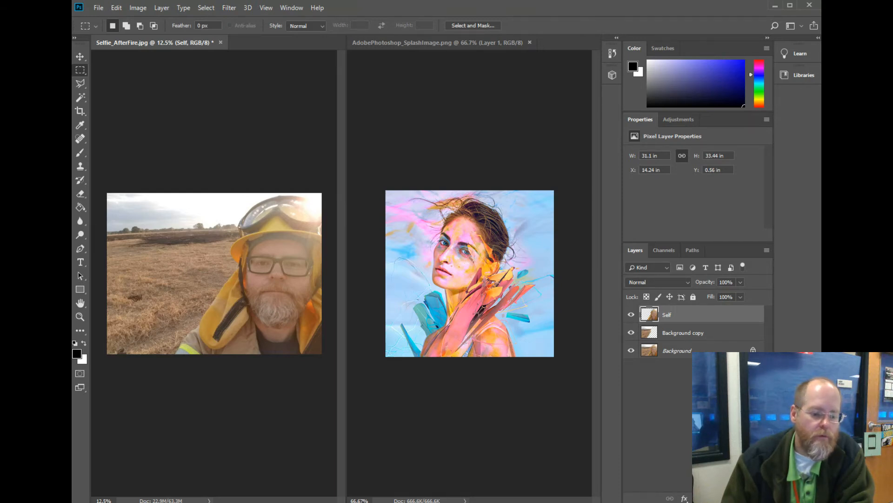
{"action": "left_click", "coordinate": [159, 450]}
{"action": "left_click", "coordinate": [159, 428]}
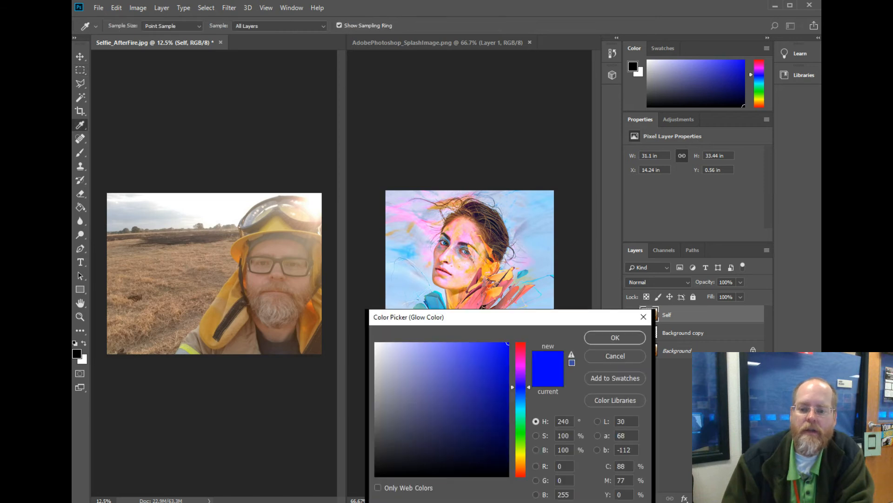
{"action": "left_click", "coordinate": [520, 437]}
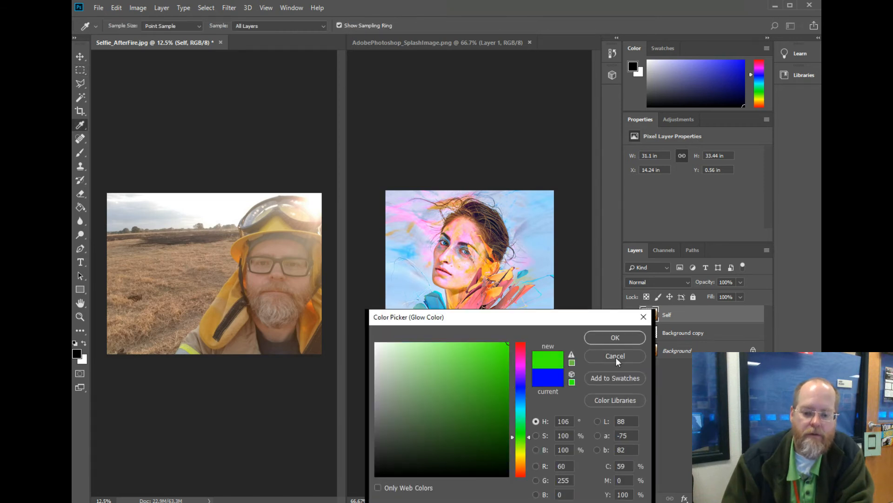
{"action": "left_click", "coordinate": [617, 339]}
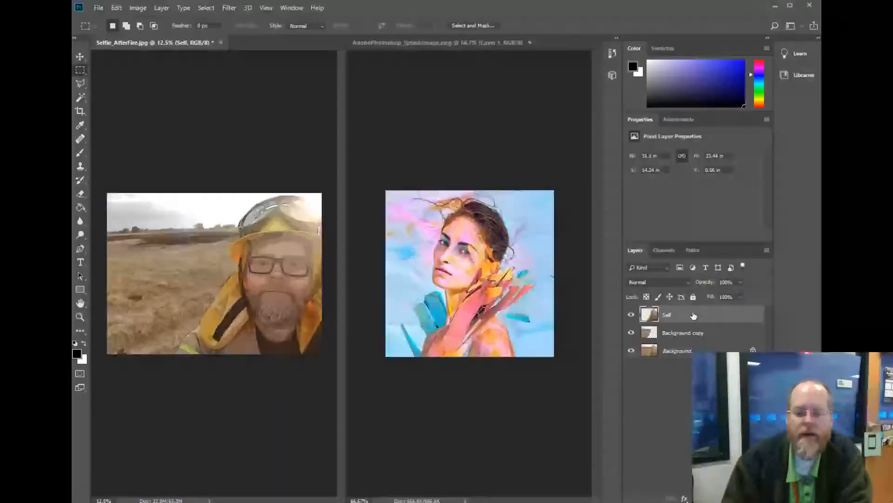
Add a black Stroke effect to the Self layer.
{"action": "left_click", "coordinate": [685, 498]}
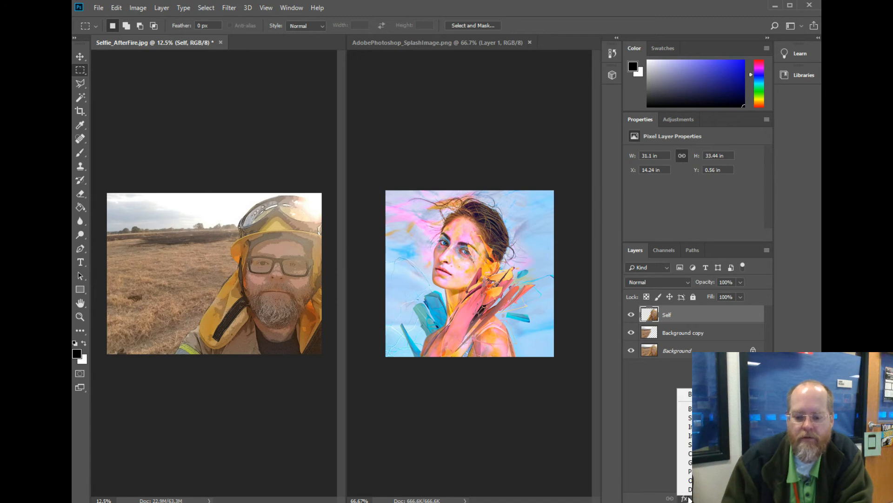
{"action": "left_click", "coordinate": [689, 418]}
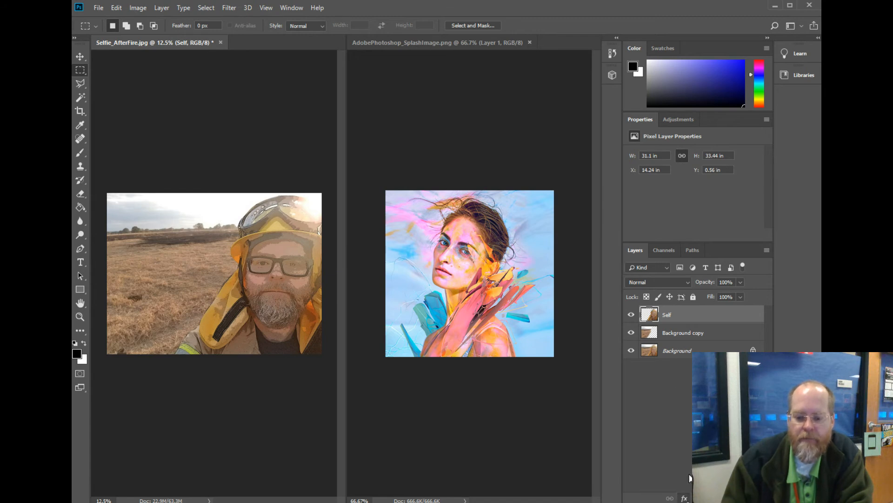
{"action": "left_click_drag", "start_coordinate": [781, 283], "coordinate": [698, 226]}
{"action": "left_click", "coordinate": [850, 243]}
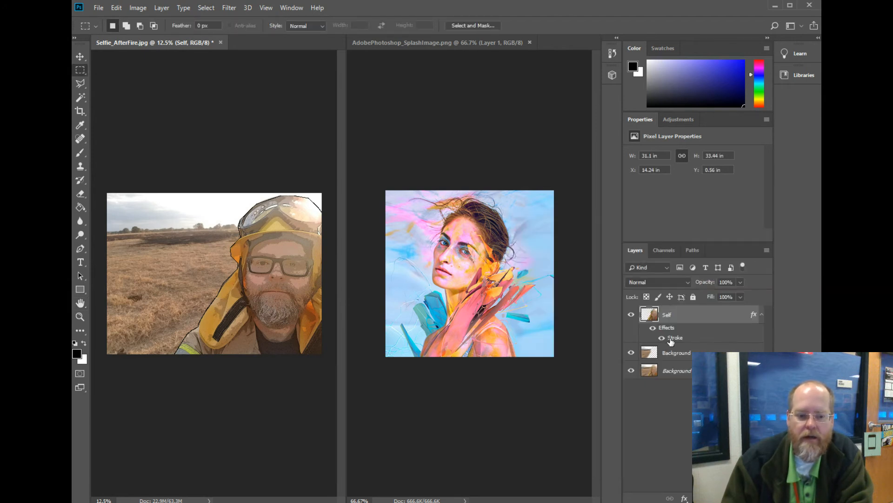
Set the Self layer's stroke to a size of 21 px and a bright red colour.
{"action": "double_click", "coordinate": [670, 337]}
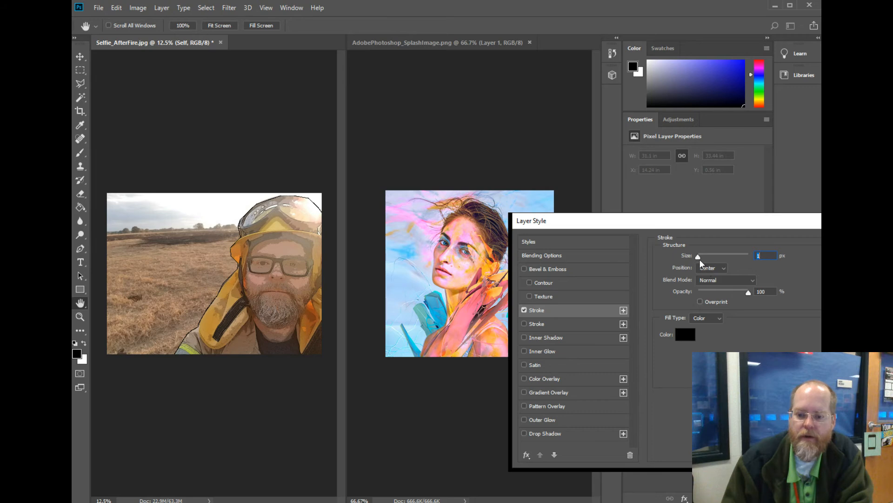
{"action": "left_click_drag", "start_coordinate": [699, 258], "coordinate": [706, 259]}
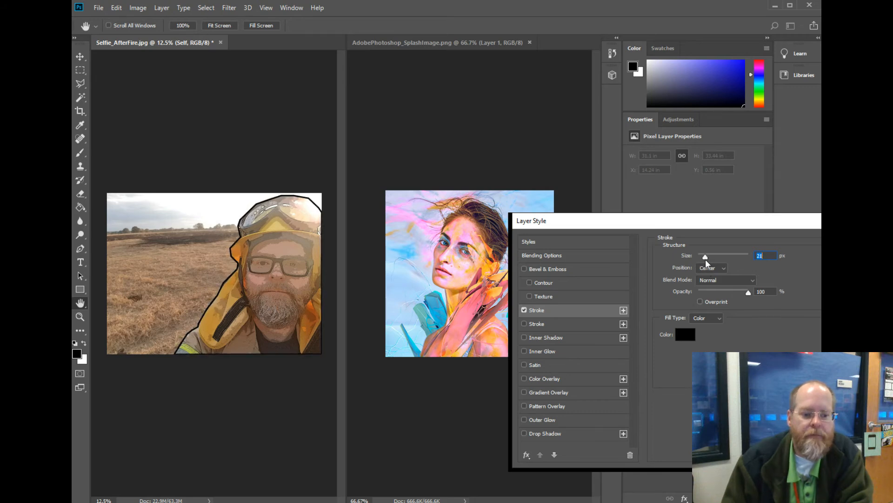
{"action": "left_click", "coordinate": [686, 336]}
{"action": "left_click_drag", "start_coordinate": [494, 366], "coordinate": [512, 341]}
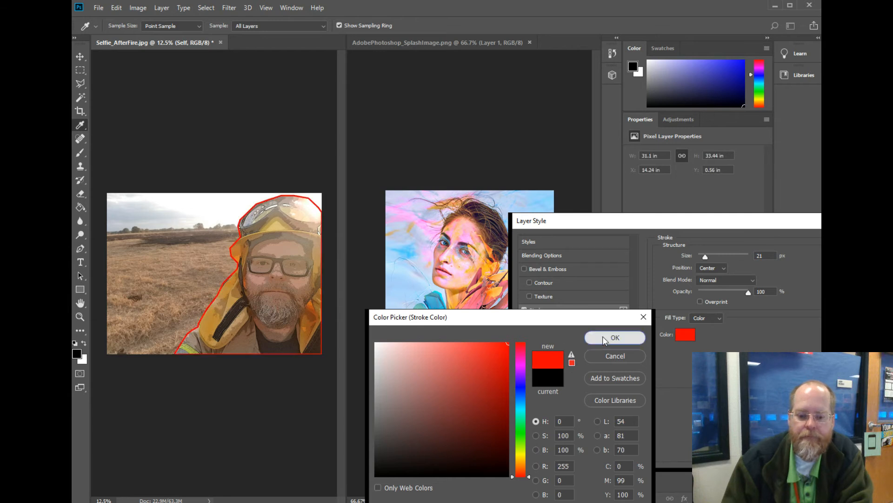
{"action": "left_click", "coordinate": [603, 339]}
{"action": "key", "text": "Return"}
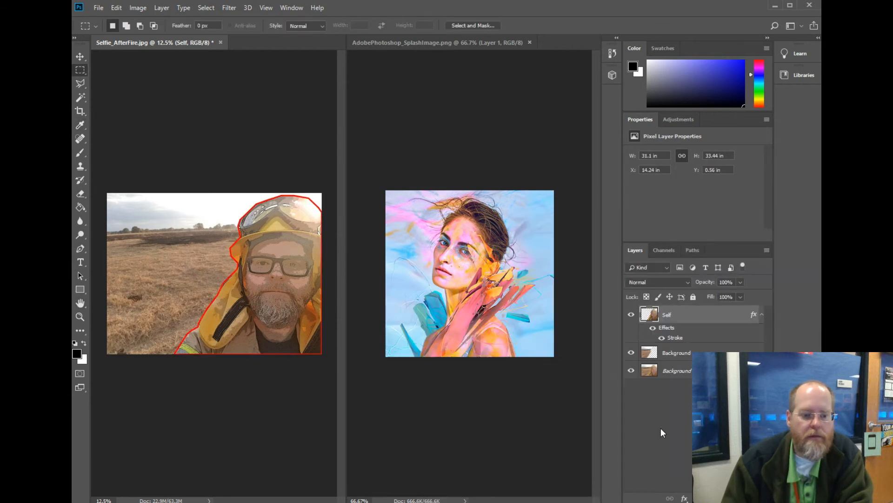
Hide the Self layer's effects and show them again.
{"action": "left_click", "coordinate": [654, 328]}
{"action": "left_click", "coordinate": [654, 329]}
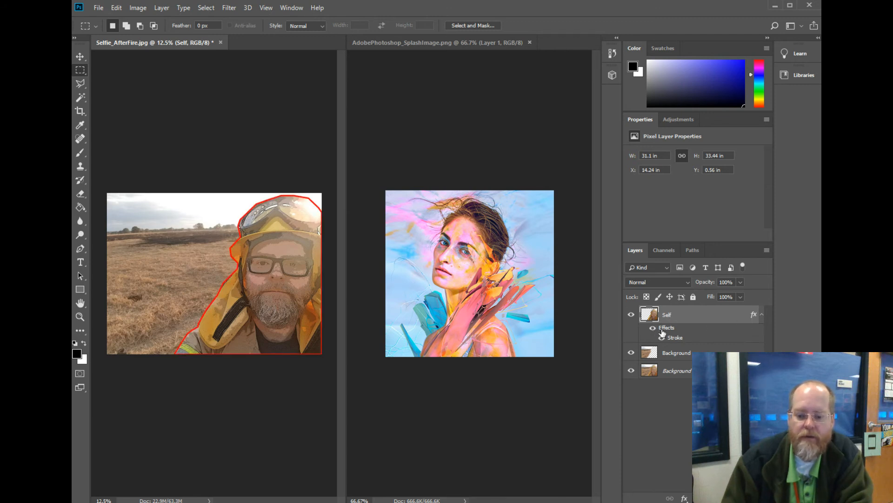
{"action": "right_click", "coordinate": [680, 318]}
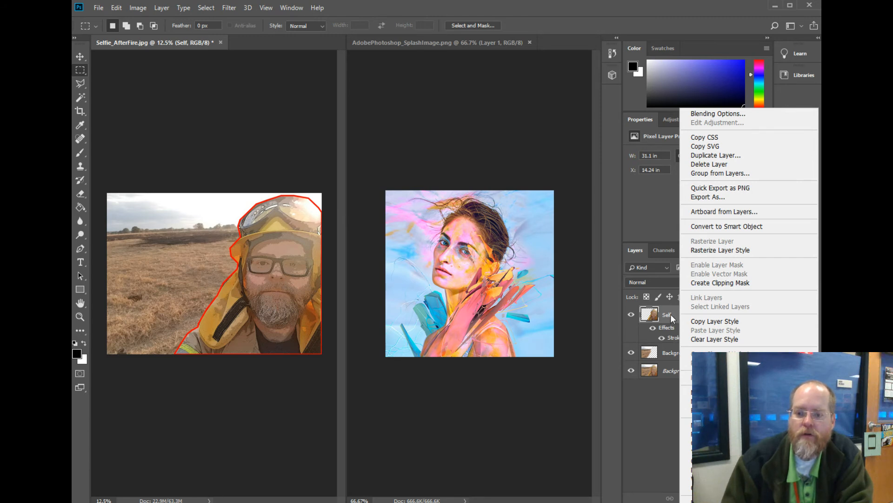
{"action": "left_click", "coordinate": [670, 318]}
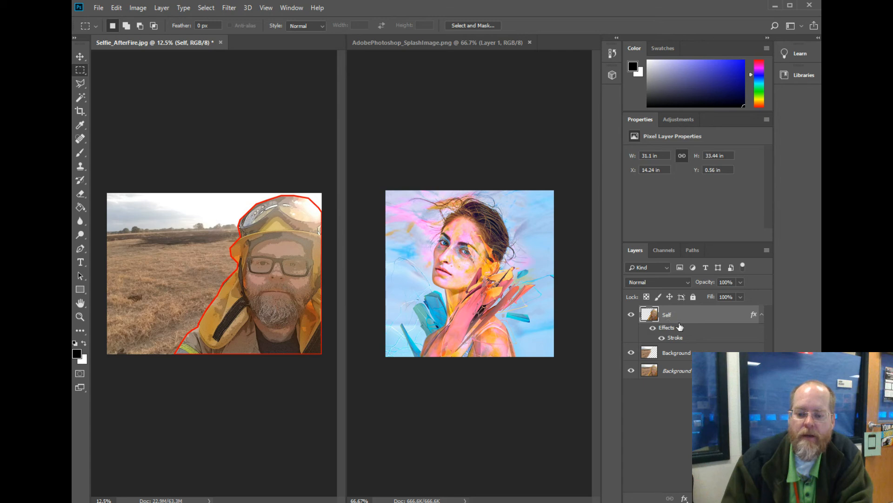
Step back through the effect visibility changes and the stroke edits until the Stroke effect is removed from the Self layer.
{"action": "left_click", "coordinate": [118, 11]}
{"action": "left_click", "coordinate": [130, 39]}
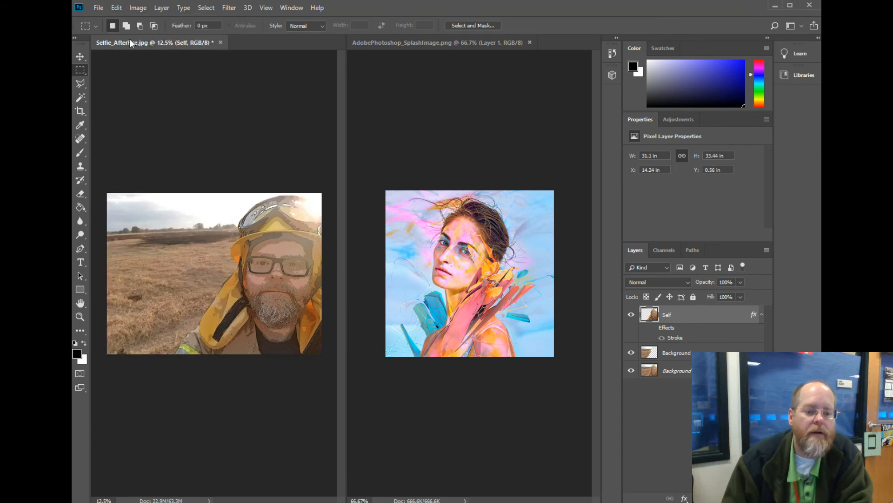
{"action": "left_click", "coordinate": [116, 9]}
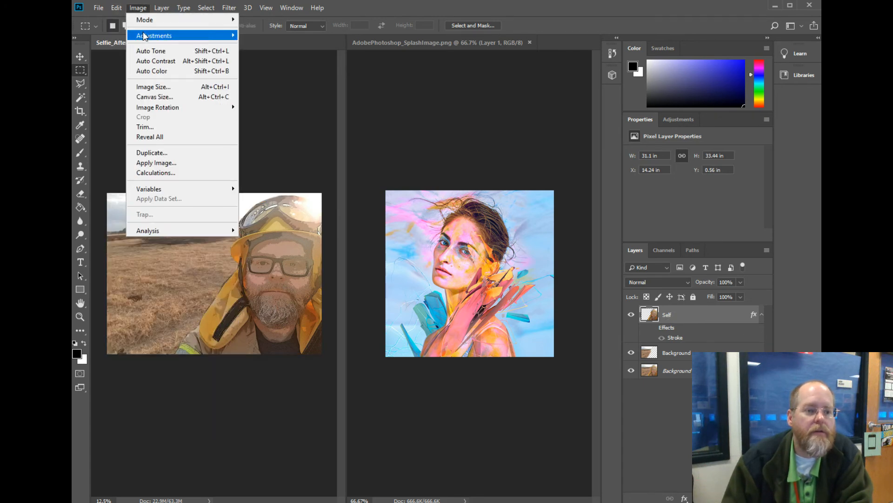
{"action": "left_click", "coordinate": [127, 39]}
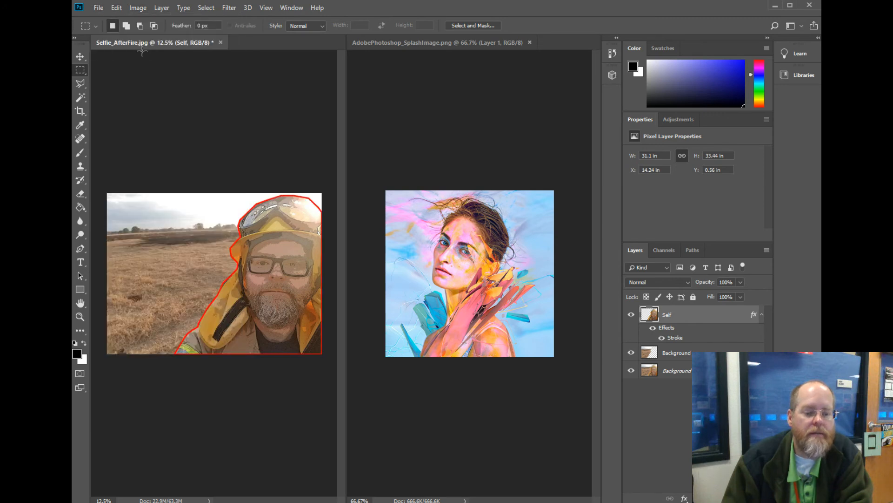
{"action": "left_click", "coordinate": [116, 8]}
{"action": "left_click", "coordinate": [135, 39]}
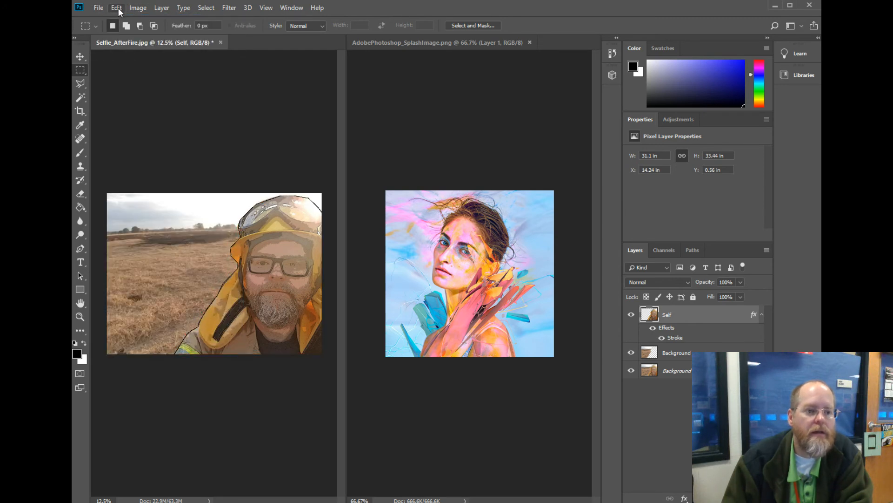
{"action": "left_click", "coordinate": [117, 8]}
{"action": "left_click", "coordinate": [125, 38]}
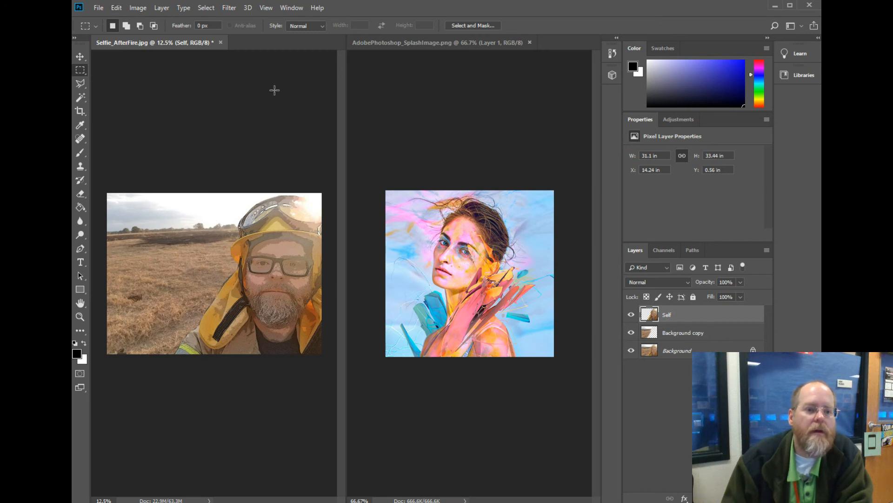
Try a black-and-white sketch effect from the Filter Gallery on the Self layer and undo it.
{"action": "left_click", "coordinate": [235, 8]}
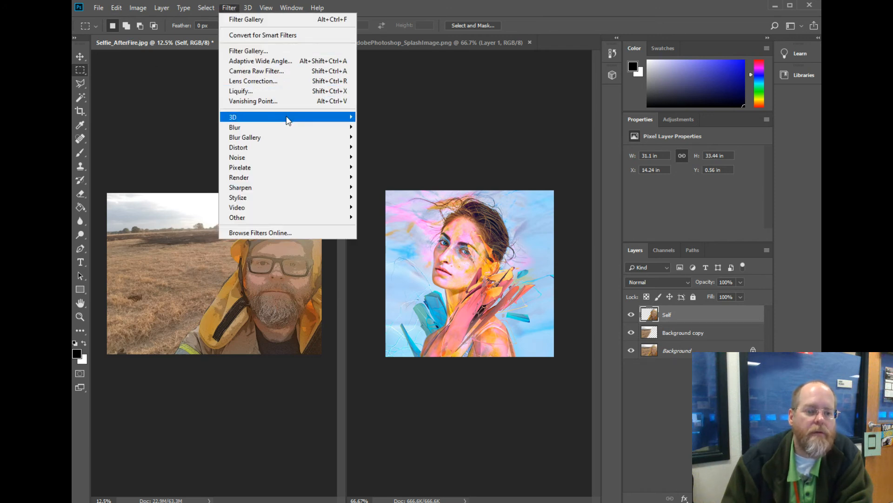
{"action": "left_click", "coordinate": [271, 52]}
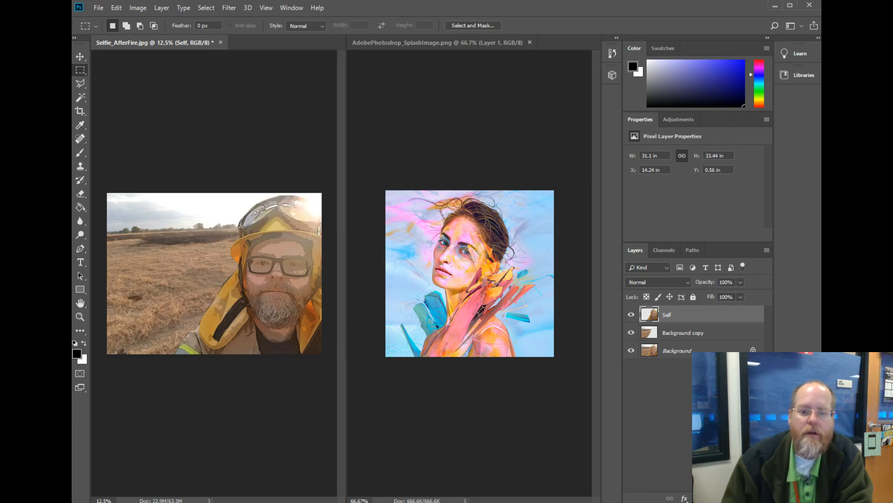
{"action": "left_click", "coordinate": [161, 450]}
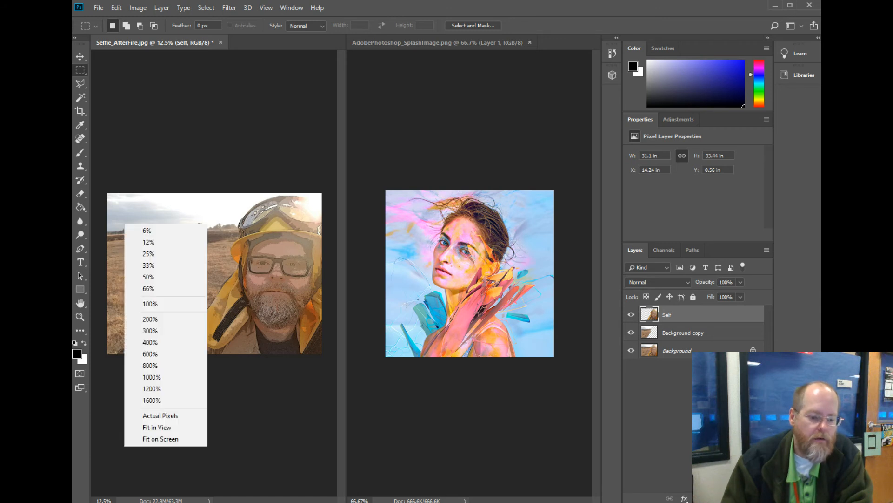
{"action": "left_click", "coordinate": [160, 428]}
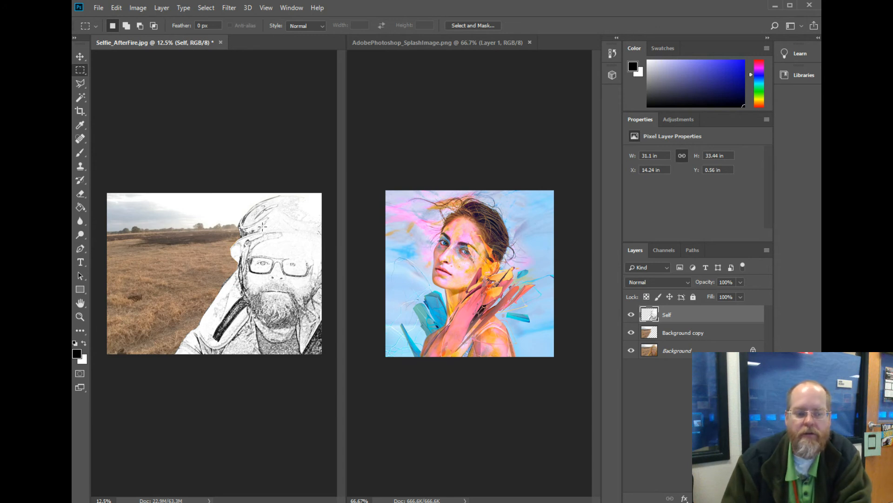
{"action": "left_click", "coordinate": [116, 8]}
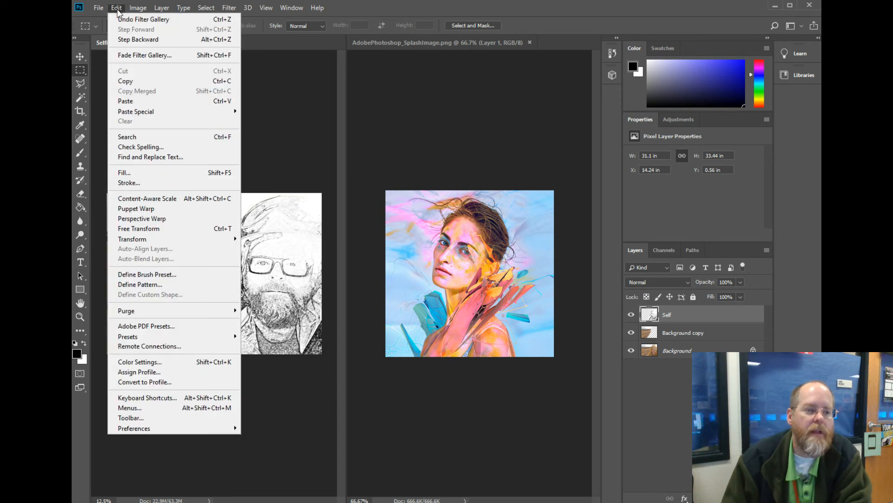
{"action": "left_click", "coordinate": [132, 39]}
Apply a bright, line-textured Filter Gallery effect to the Self layer.
{"action": "left_click", "coordinate": [228, 9]}
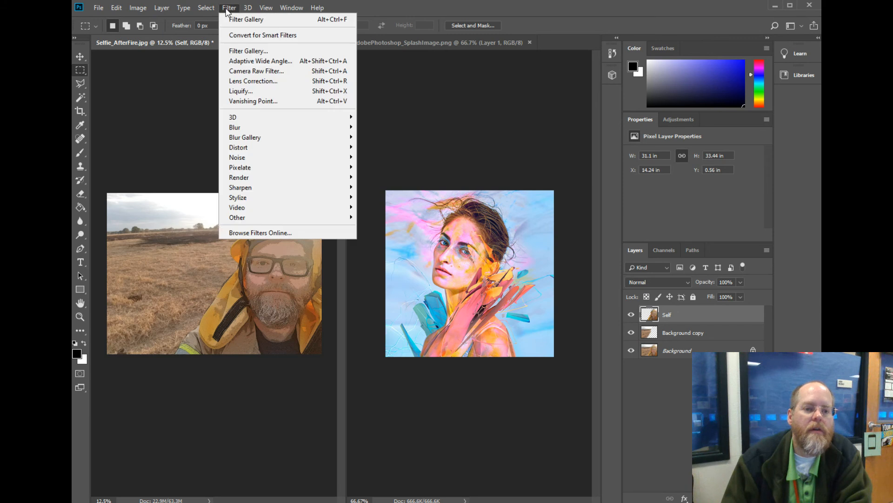
{"action": "left_click", "coordinate": [260, 49]}
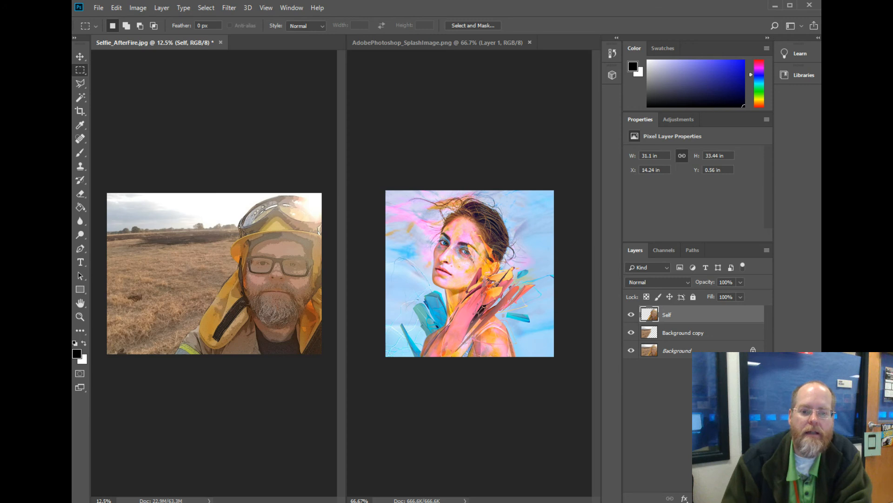
{"action": "left_click", "coordinate": [159, 452]}
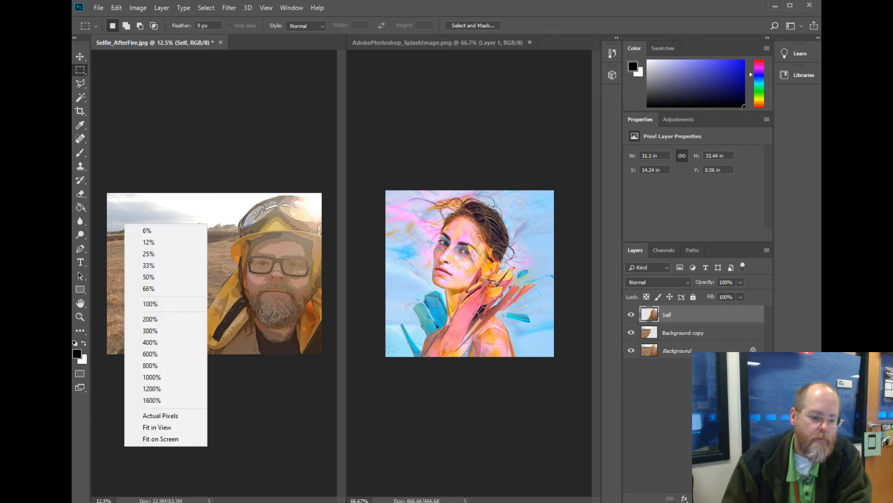
{"action": "left_click", "coordinate": [160, 428]}
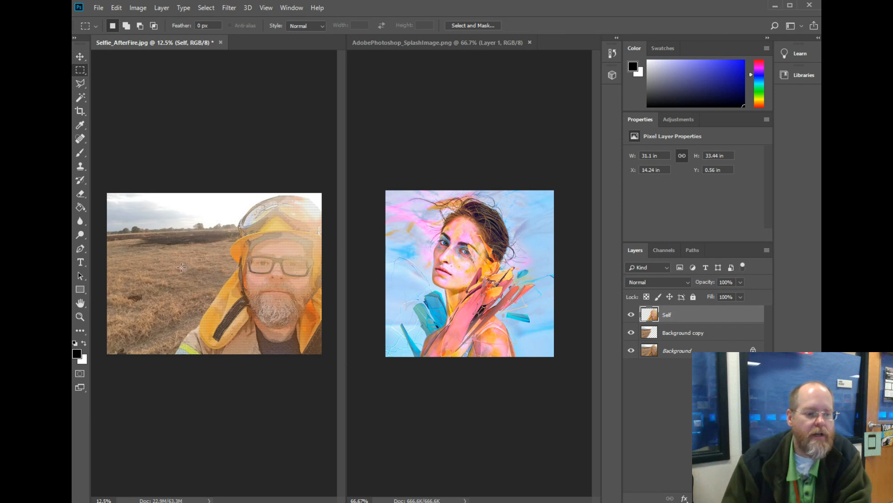
Start a text layer over the grass field in the selfie and set its font size to 72 pt.
{"action": "left_click", "coordinate": [82, 263]}
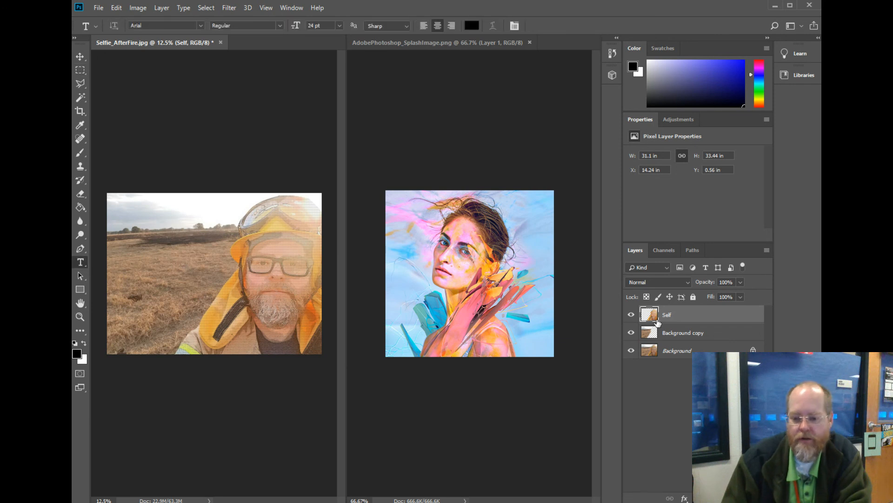
{"action": "left_click", "coordinate": [137, 297]}
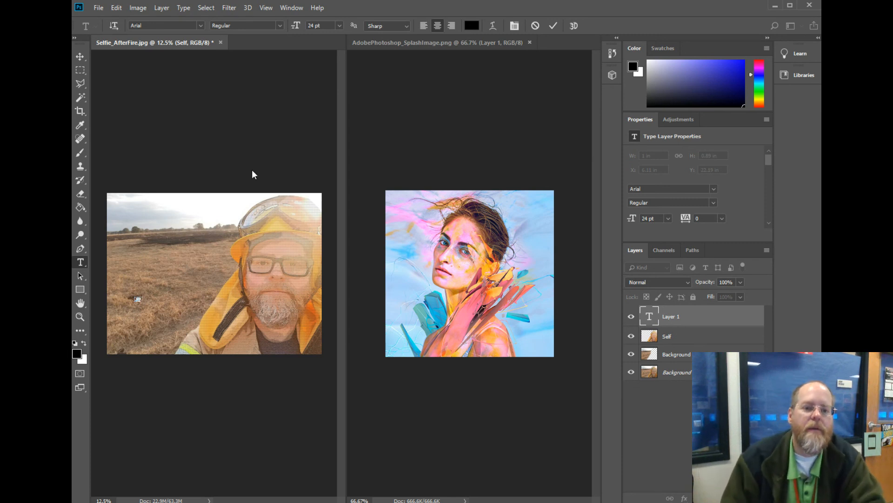
{"action": "left_click", "coordinate": [339, 25]}
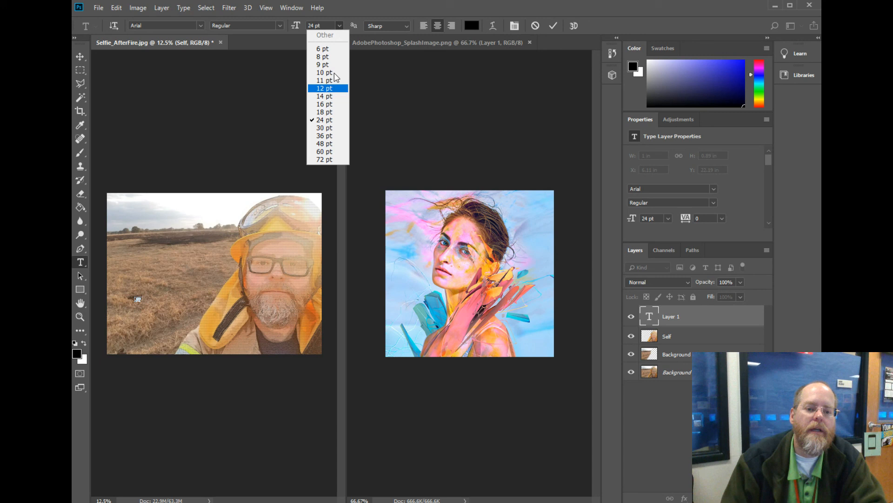
{"action": "left_click", "coordinate": [333, 160]}
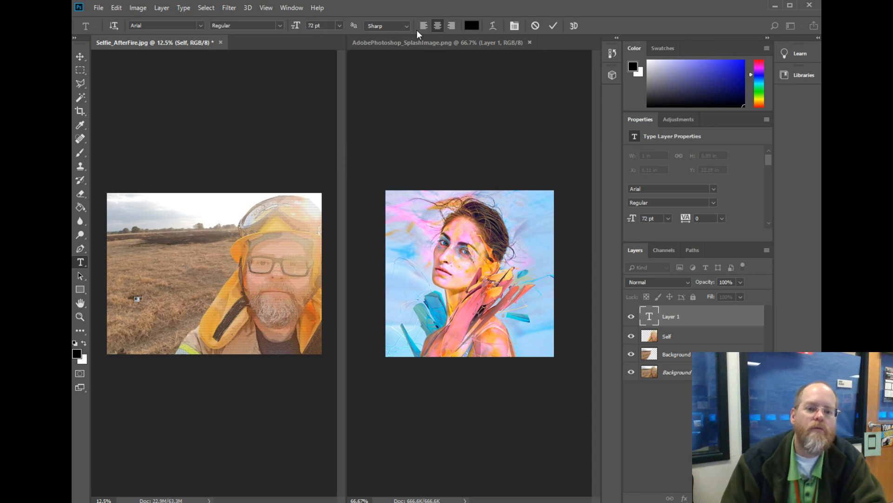
Try to change the text colour to a yellow tone by setting the hue to 62°.
{"action": "left_click", "coordinate": [471, 25]}
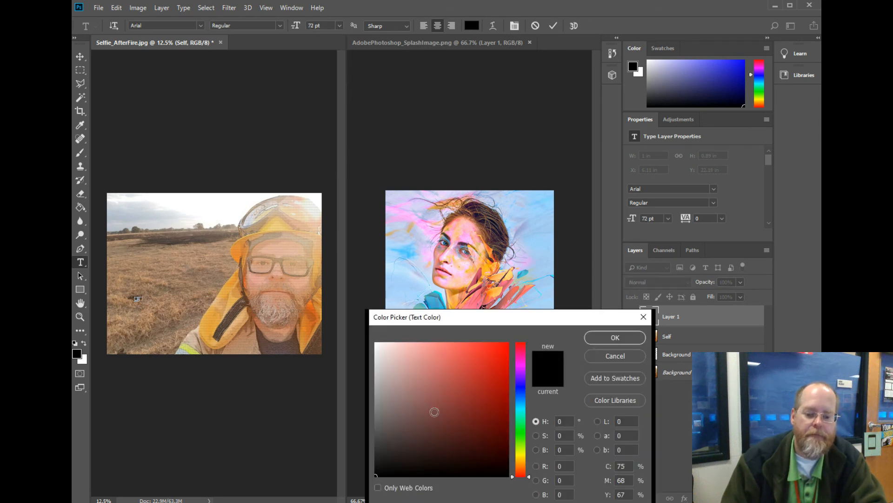
{"action": "left_click_drag", "start_coordinate": [526, 446], "coordinate": [526, 454]}
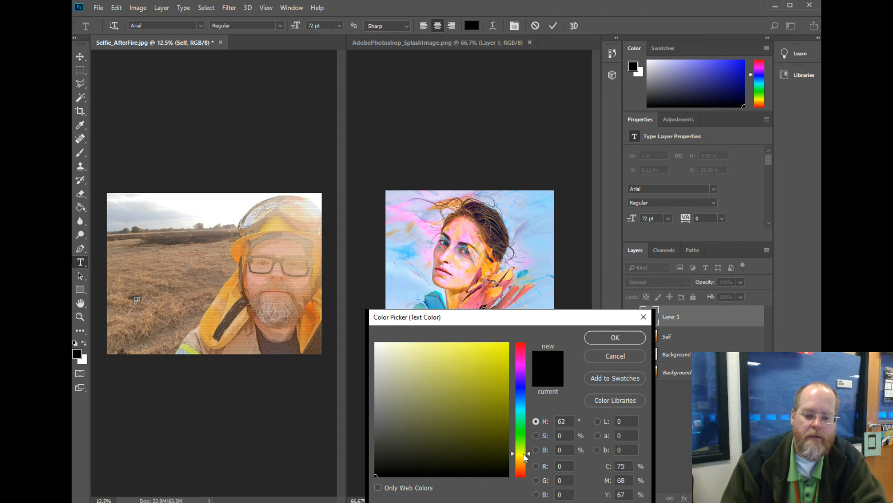
{"action": "left_click", "coordinate": [592, 343]}
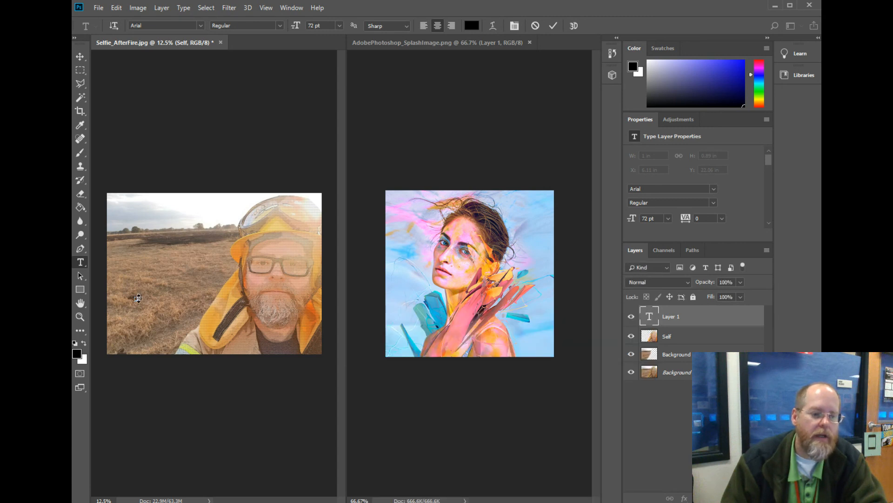
Add the man's full name in a text box over the field and set its font size to 200 pt.
{"action": "left_click_drag", "start_coordinate": [147, 299], "coordinate": [226, 256]}
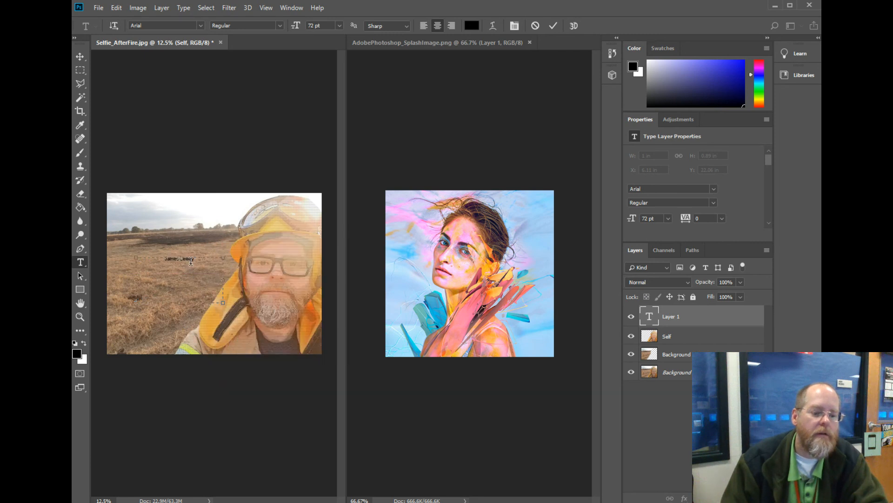
{"action": "key", "text": "ctrl+a"}
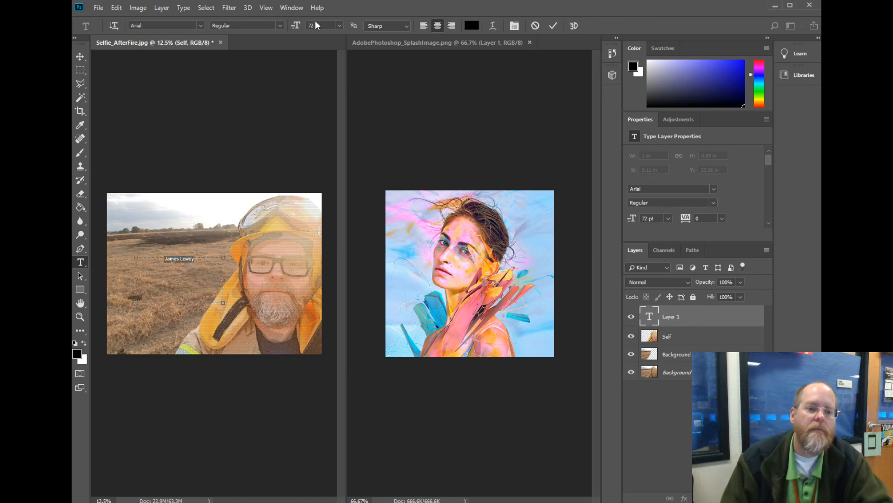
{"action": "type", "text": "200"}
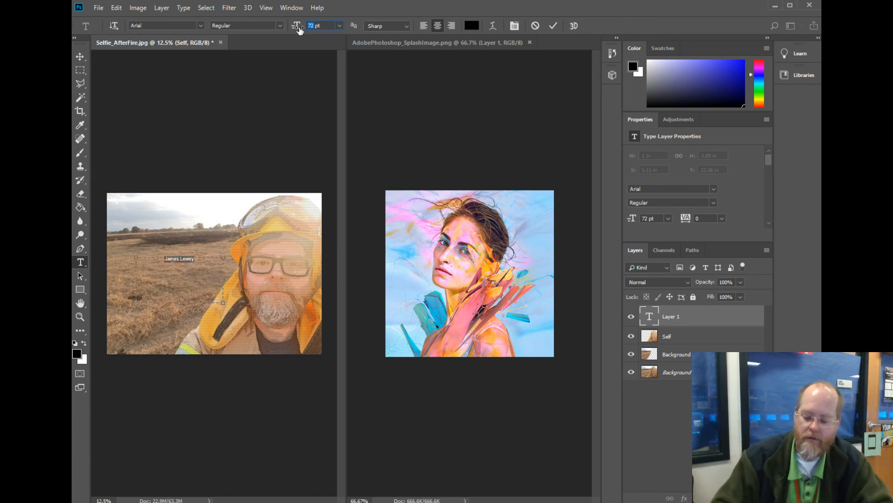
{"action": "key", "text": "Return"}
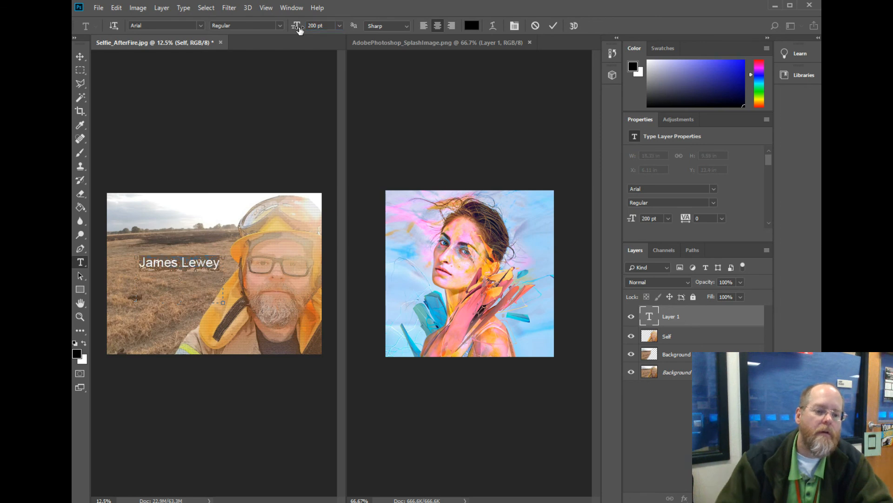
Stretch the name text to about 101% width and 167% height and move it to the photo's lower-left area.
{"action": "left_click", "coordinate": [84, 60]}
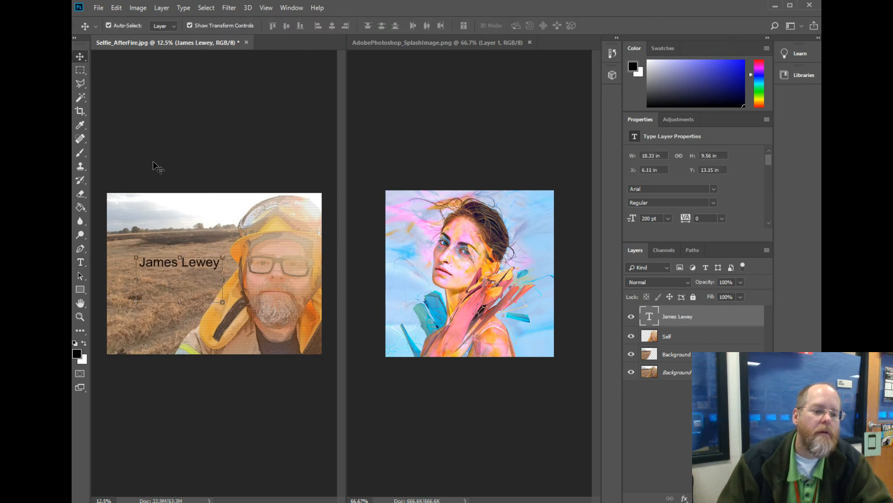
{"action": "left_click", "coordinate": [222, 295]}
{"action": "left_click_drag", "start_coordinate": [224, 295], "coordinate": [180, 333]}
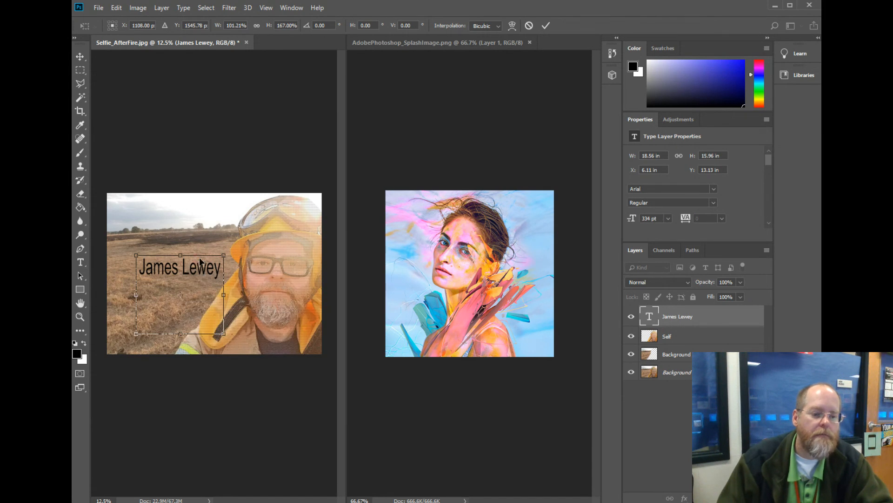
{"action": "left_click_drag", "start_coordinate": [201, 269], "coordinate": [181, 323]}
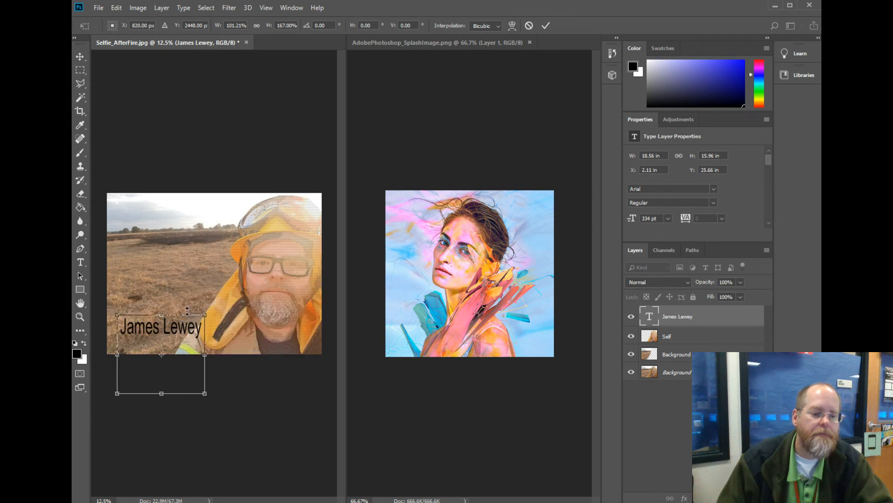
{"action": "key", "text": "Return"}
Save the layered image as a PSD named "1-", the last and first name, and "-SelfFiltered", with Maximize Compatibility on.
{"action": "left_click", "coordinate": [99, 7]}
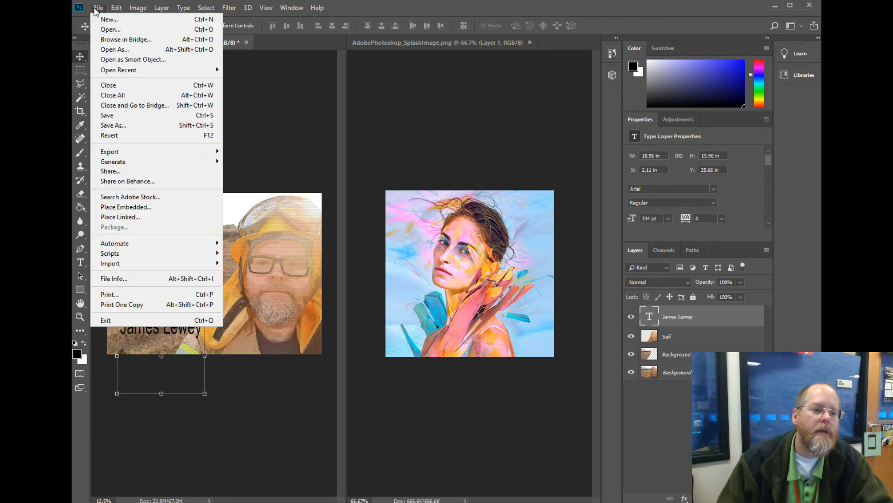
{"action": "left_click", "coordinate": [139, 125]}
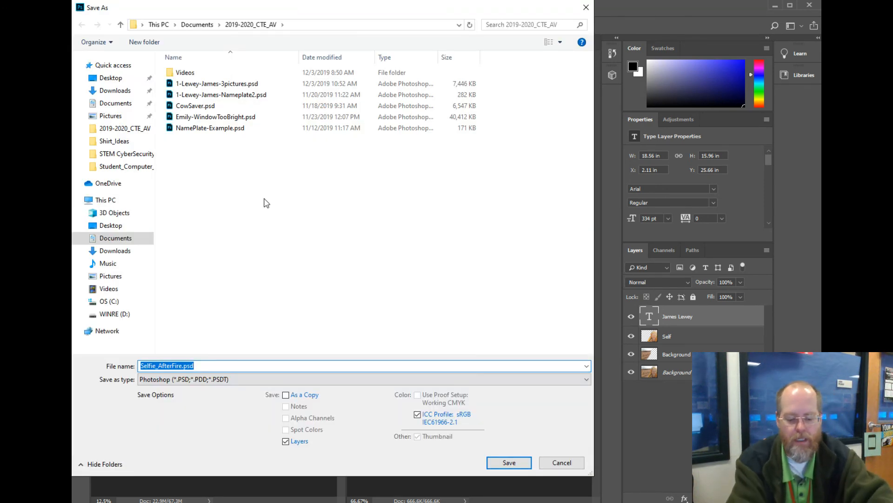
{"action": "type", "text": "1-"}
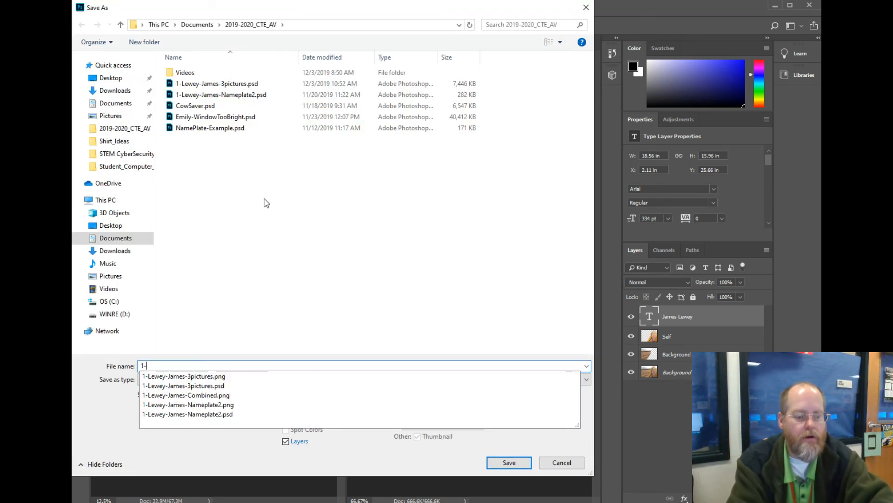
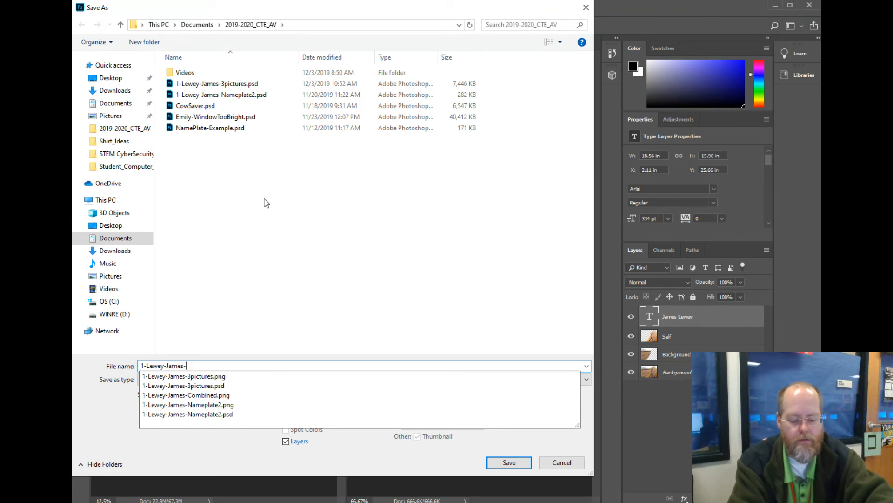
{"action": "type", "text": "Self"}
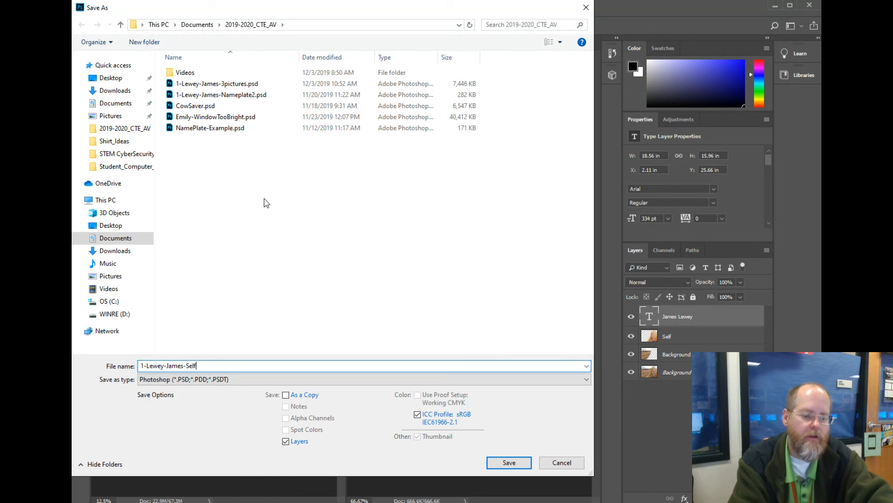
{"action": "type", "text": "Filtered"}
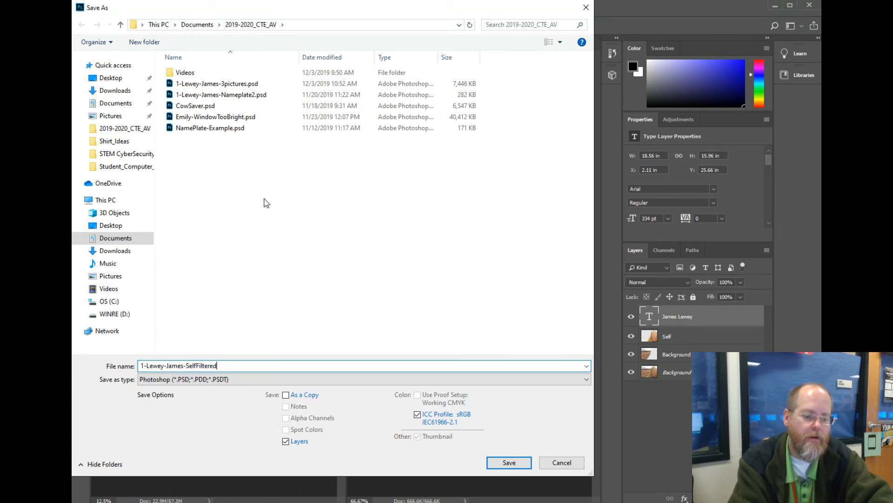
{"action": "key", "text": "Return"}
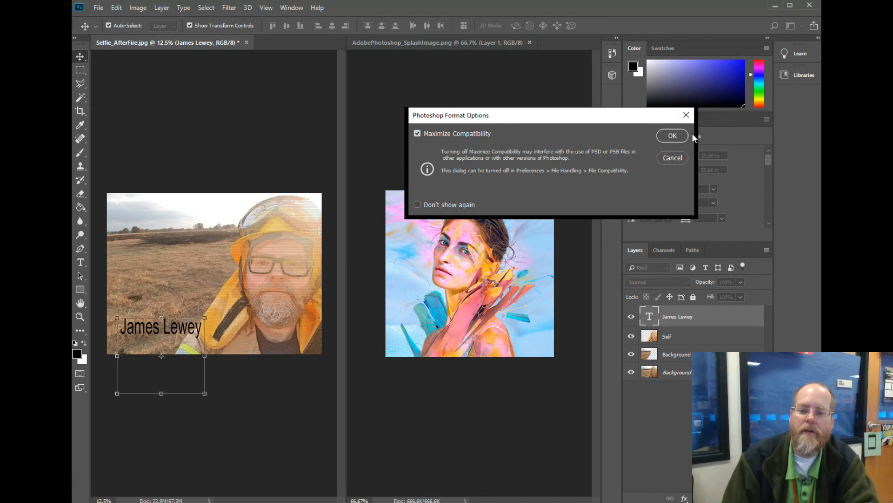
{"action": "left_click", "coordinate": [683, 135]}
Quick-export the image as a PNG into the 2019-2020_CTE_AV folder, keeping the suggested file name.
{"action": "left_click", "coordinate": [98, 7]}
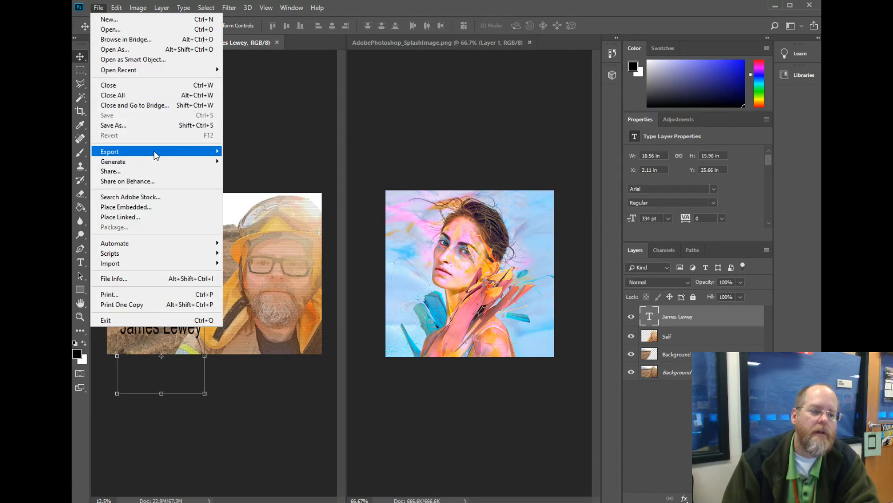
{"action": "mouse_move", "coordinate": [154, 152]}
{"action": "left_click", "coordinate": [266, 163]}
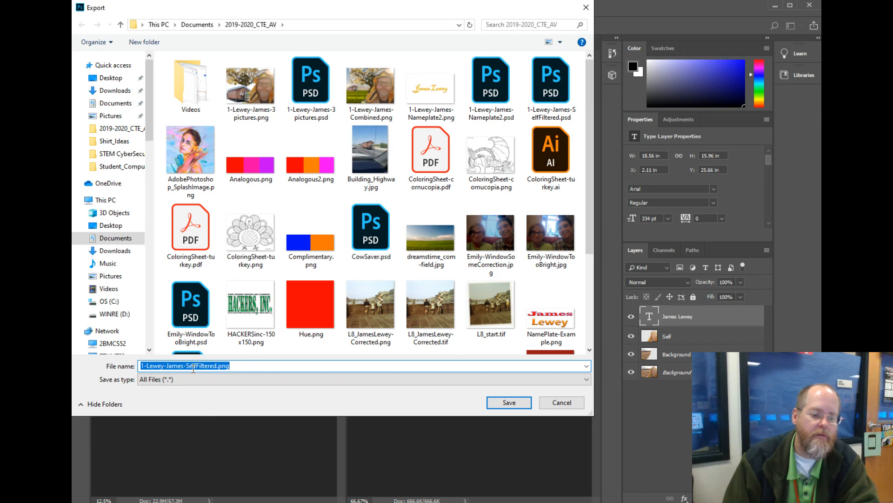
{"action": "left_click", "coordinate": [505, 403]}
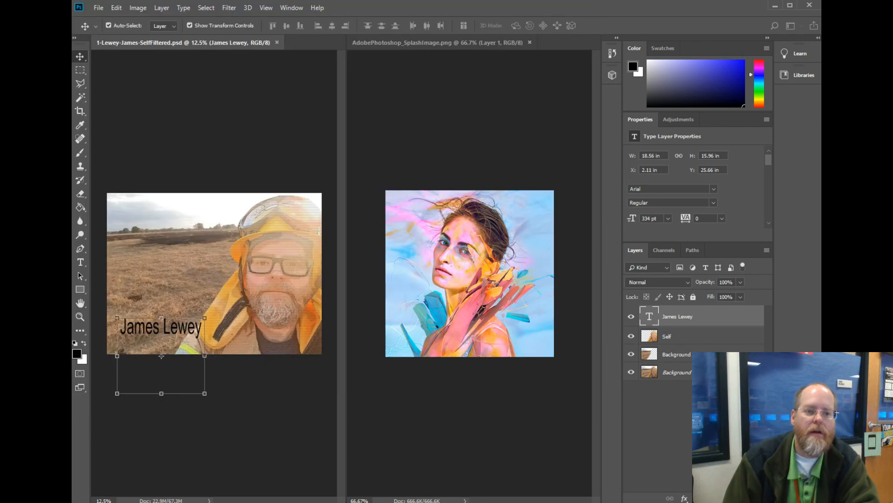